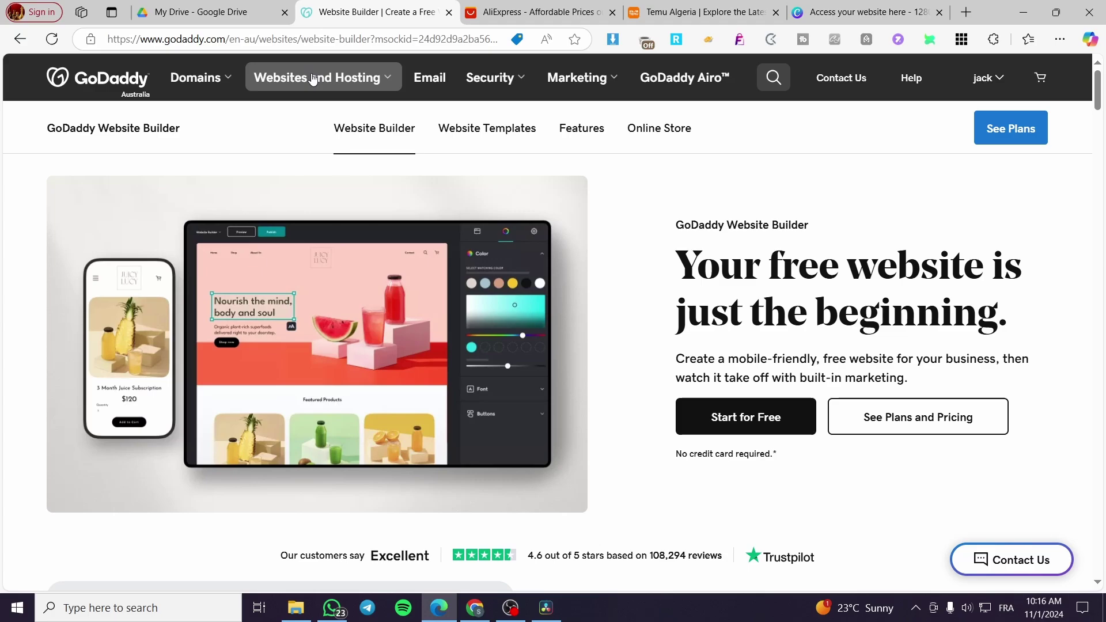
Open the Website Builder page from GoDaddy's websites and hosting offerings
right_click(392, 82)
click(390, 81)
click(388, 81)
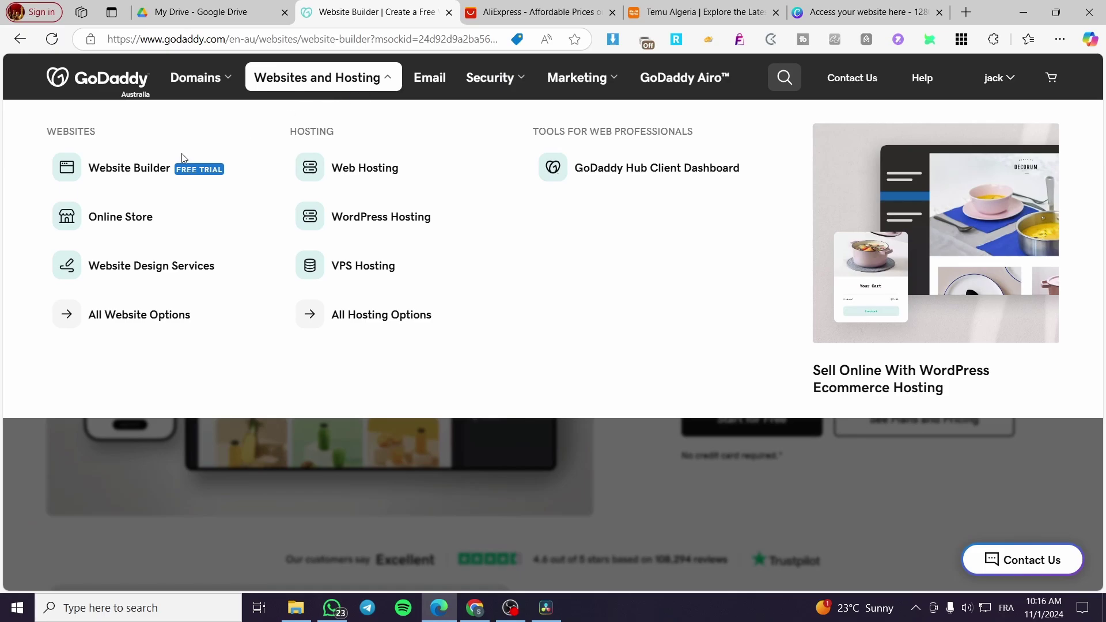
click(116, 172)
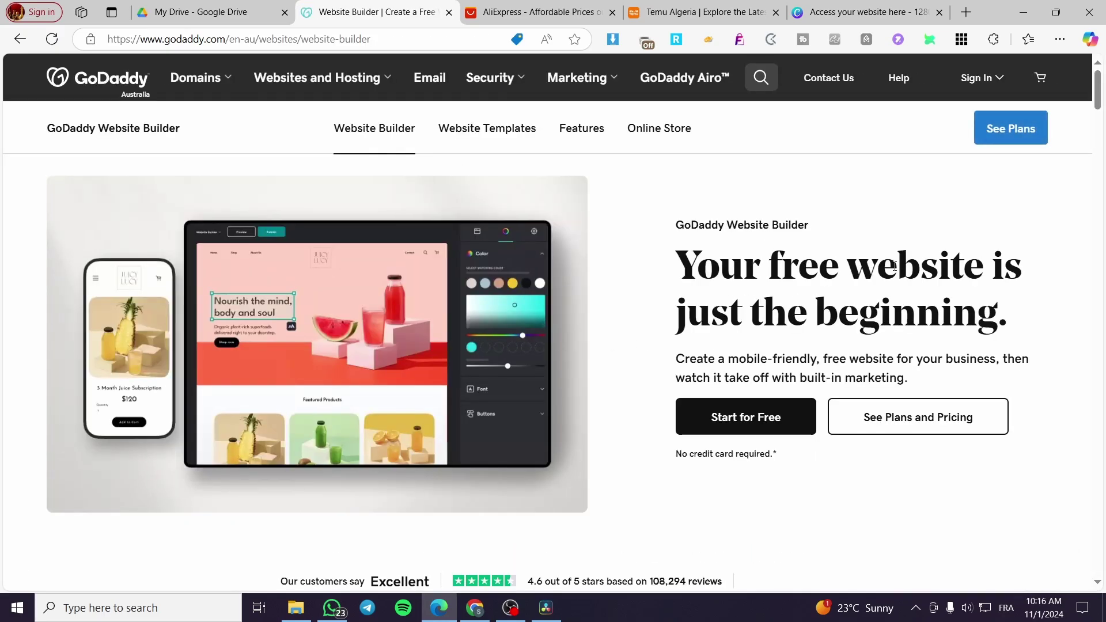
Go to the account's My Products page and accept the cookies
click(994, 79)
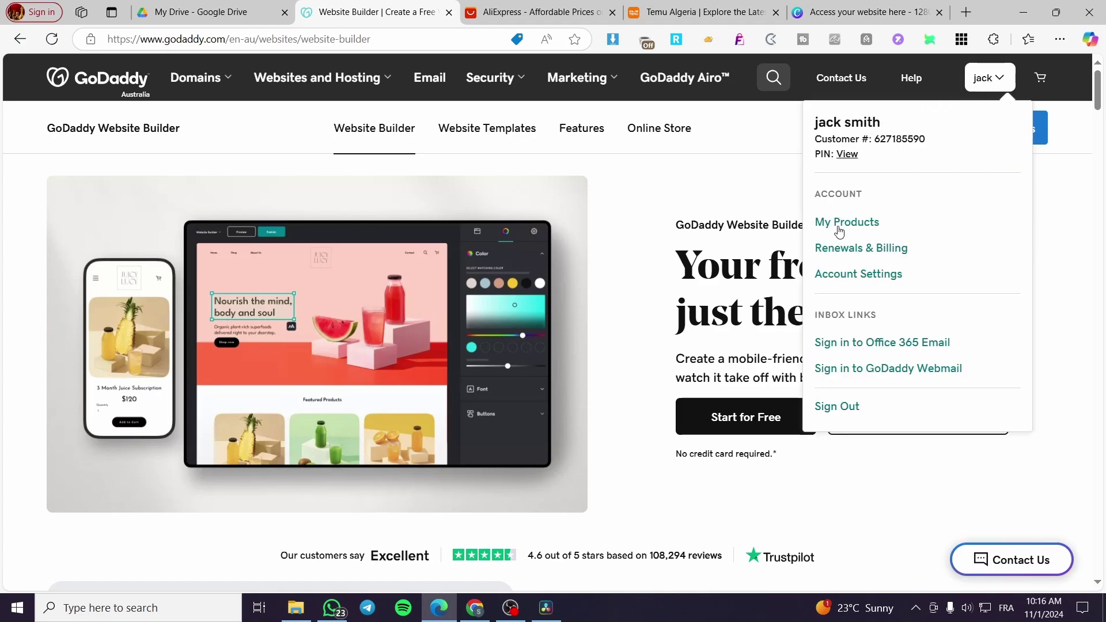
click(999, 83)
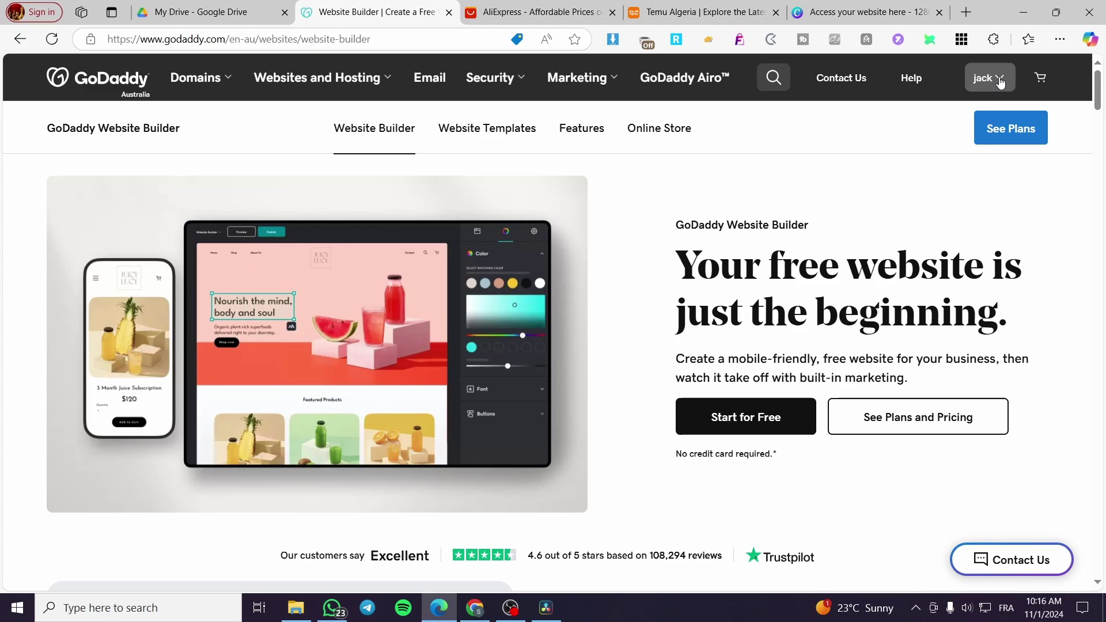
click(1003, 77)
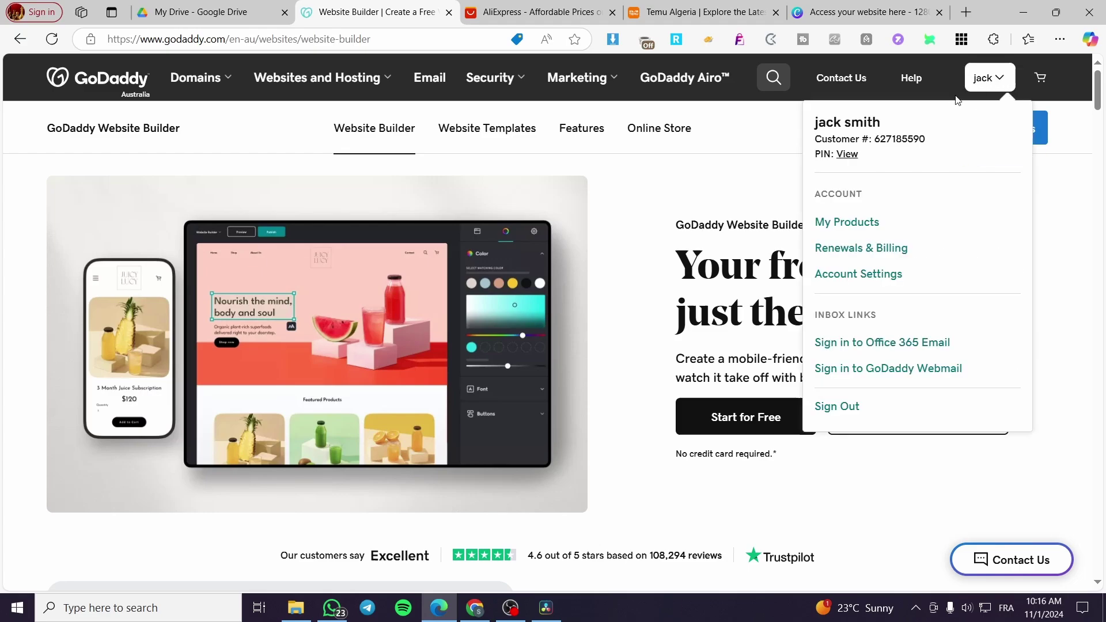
click(850, 227)
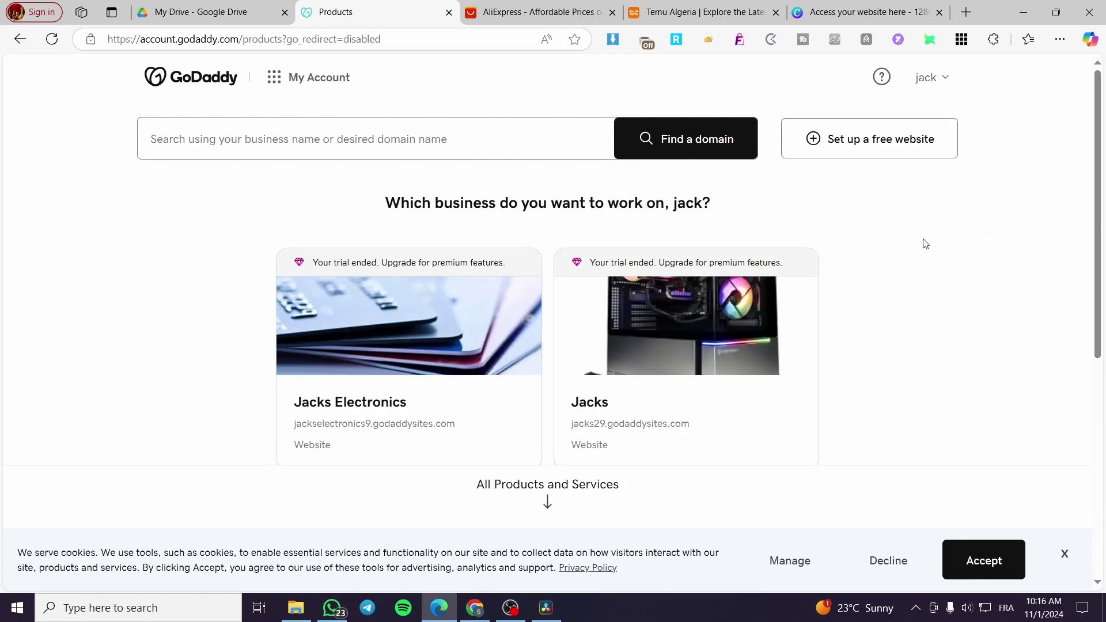
click(978, 561)
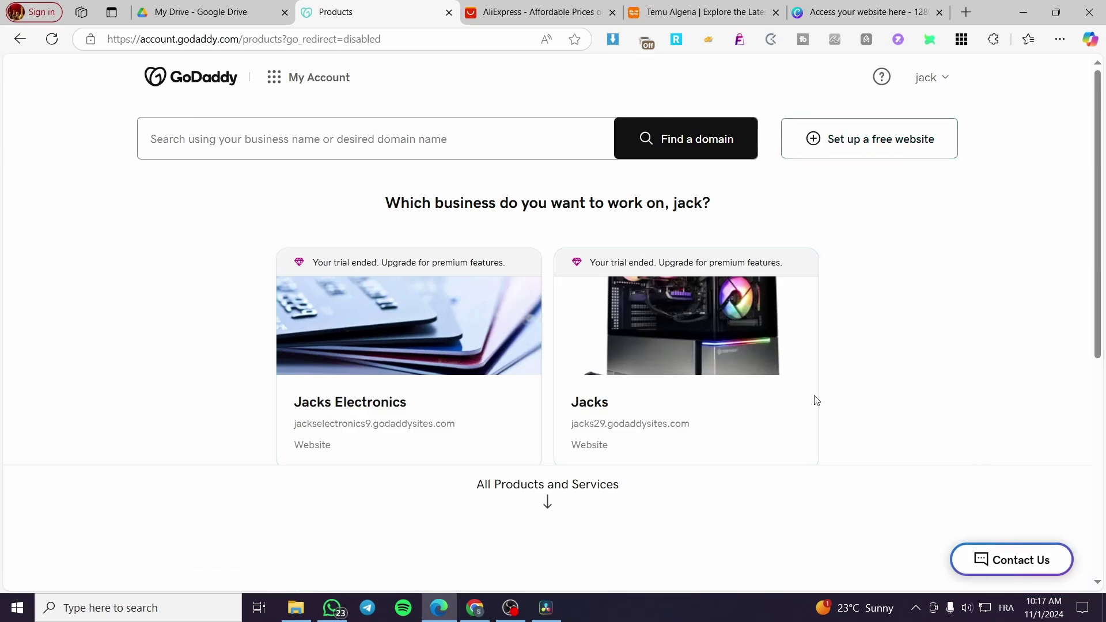
Look over the products page and open the Jacks Electronics website's dashboard
click(542, 521)
scroll(735, 327, down, 1)
scroll(735, 327, down, 2)
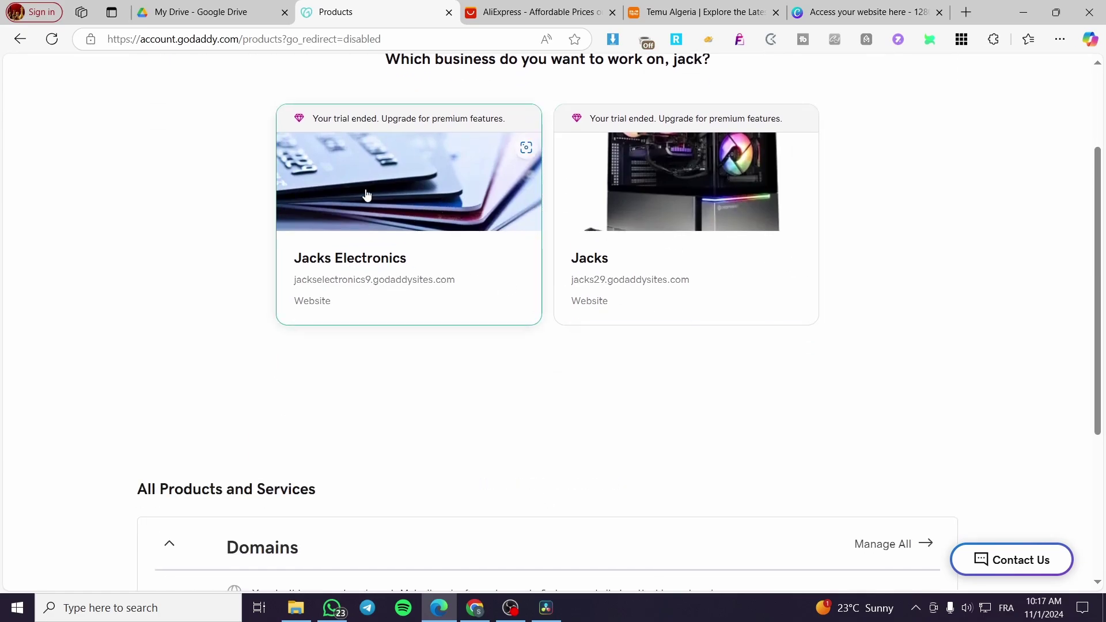
click(386, 206)
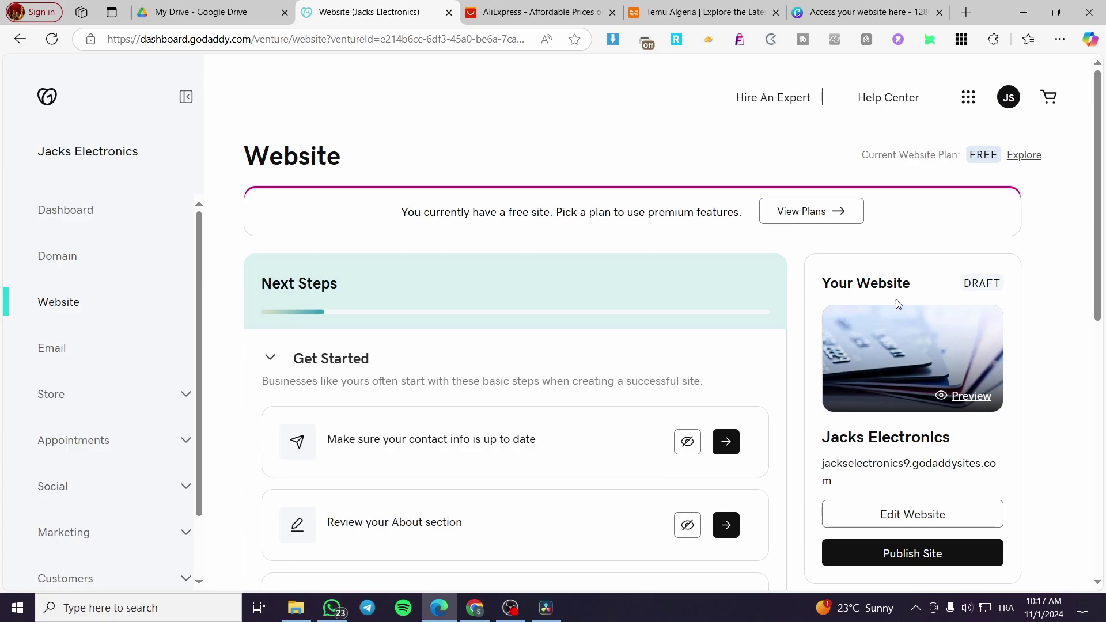
Publish the Jacks Electronics site, choosing to stay on the Free Plan
scroll(618, 263, down, 6)
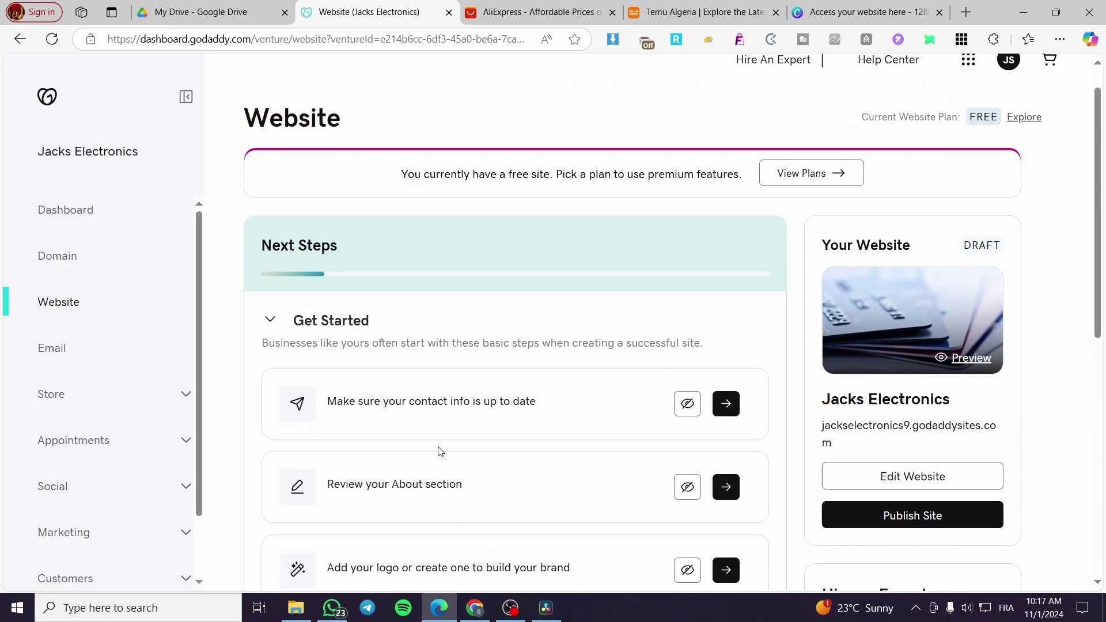
scroll(545, 379, down, 8)
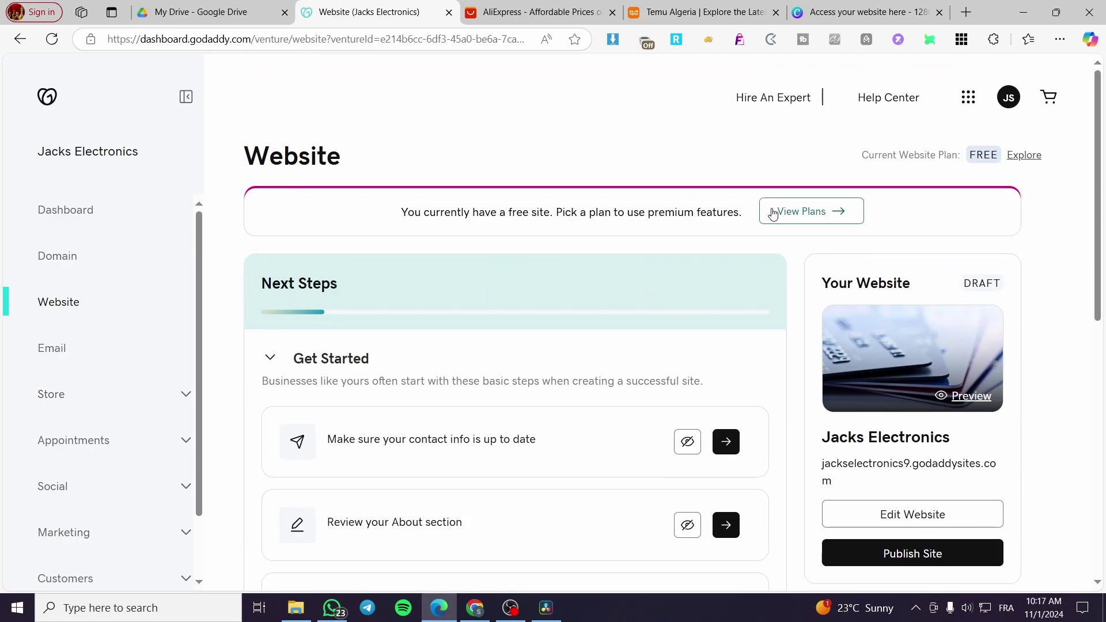
scroll(1023, 184, down, 2)
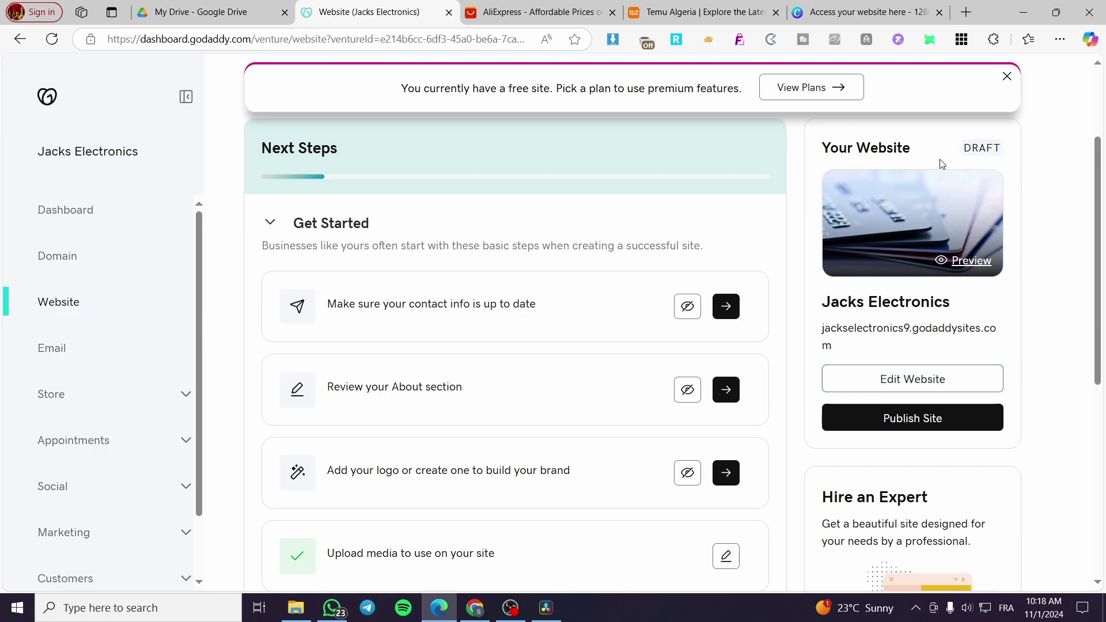
click(923, 420)
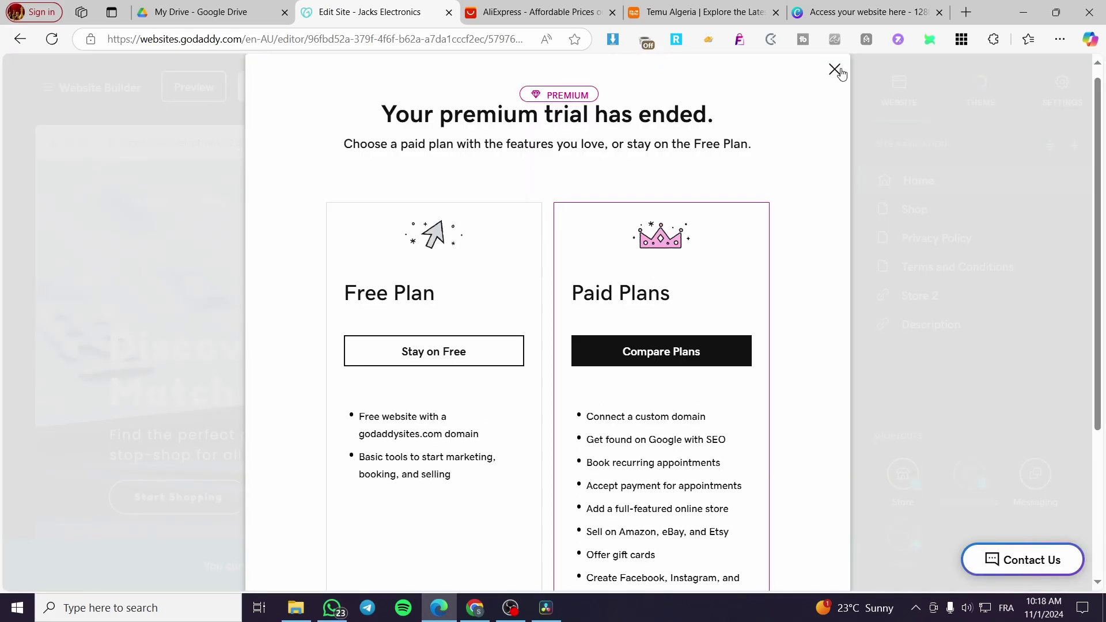
click(439, 351)
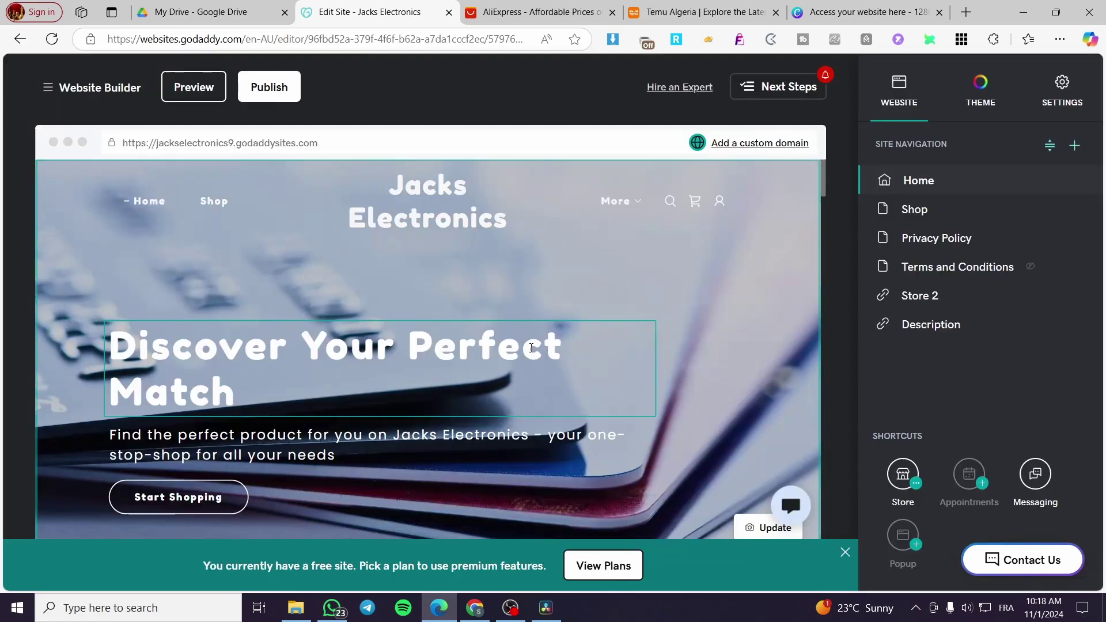
scroll(789, 486, down, 2)
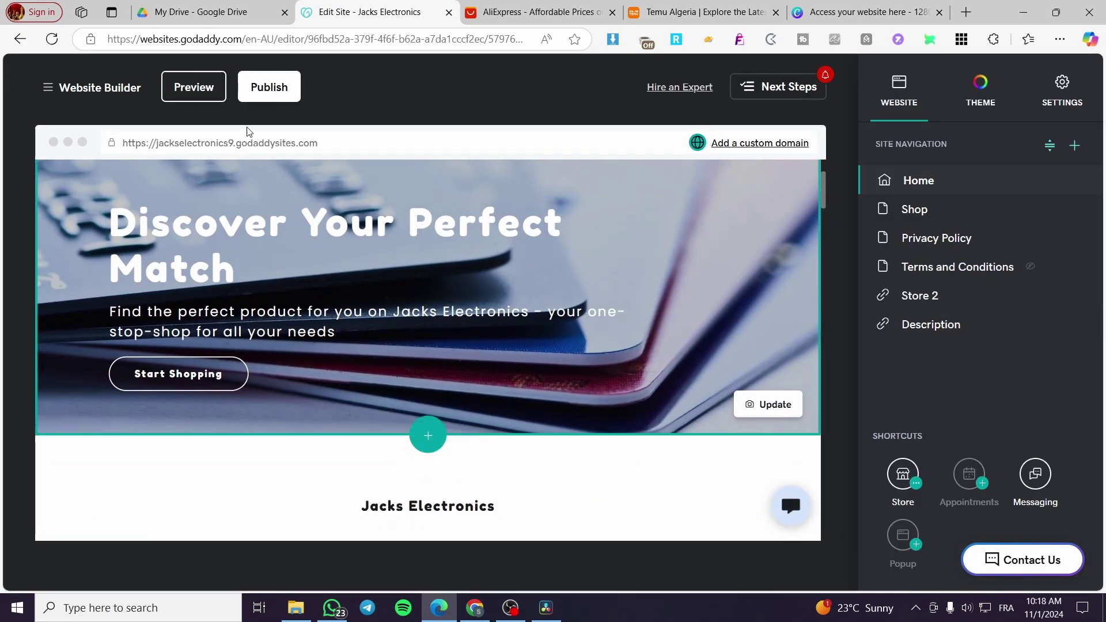
click(269, 86)
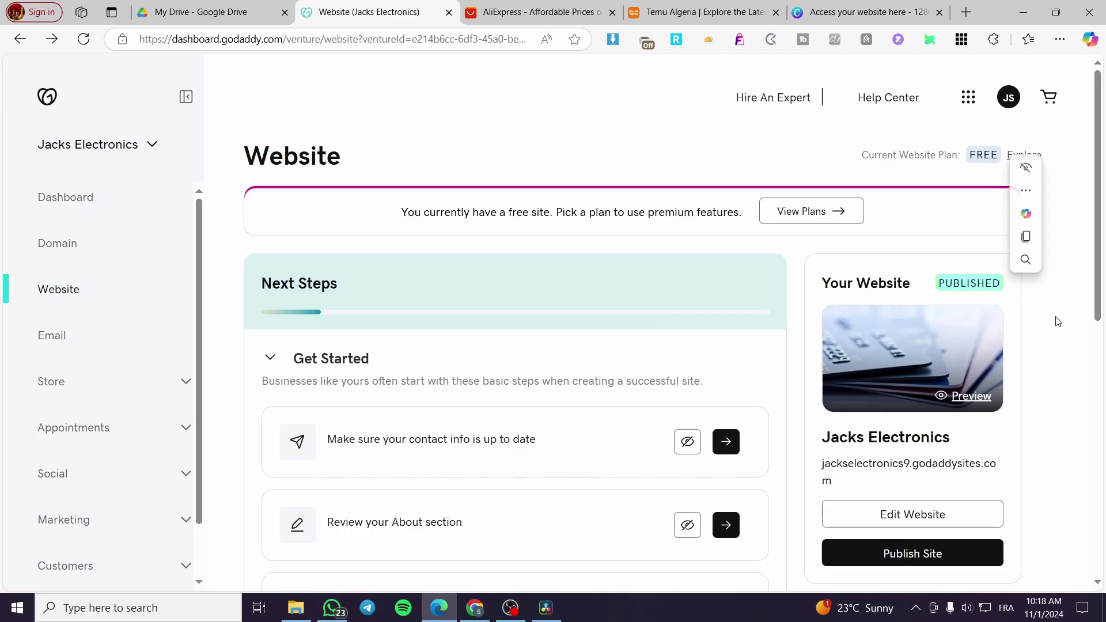
Open the Jacks Electronics website for editing and look over the home page's sections
click(894, 526)
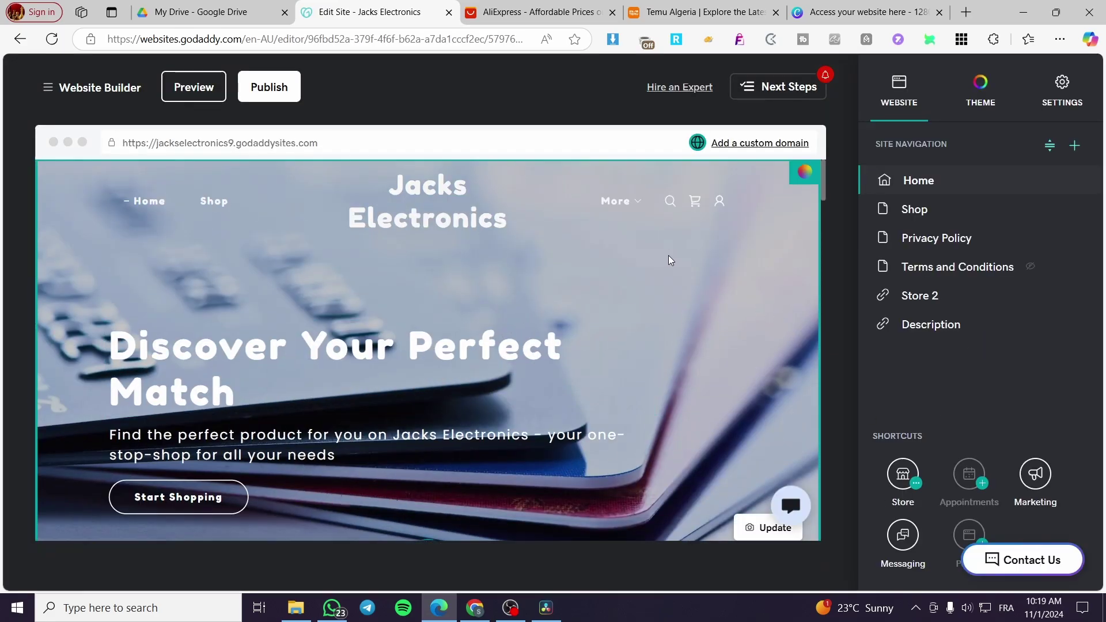
scroll(526, 316, down, 7)
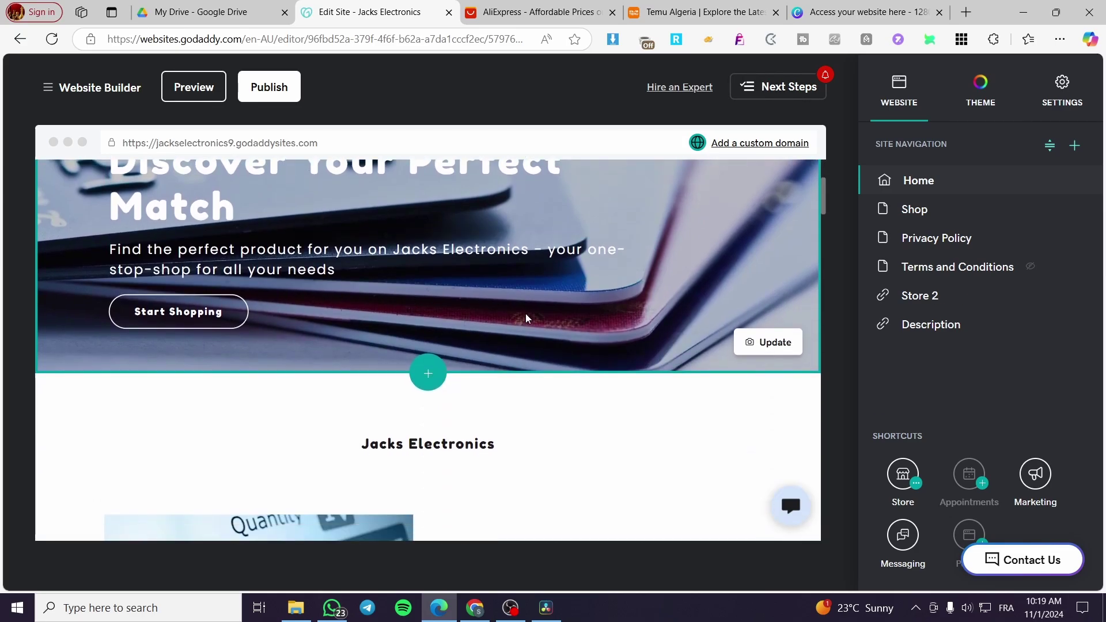
scroll(493, 397, down, 3)
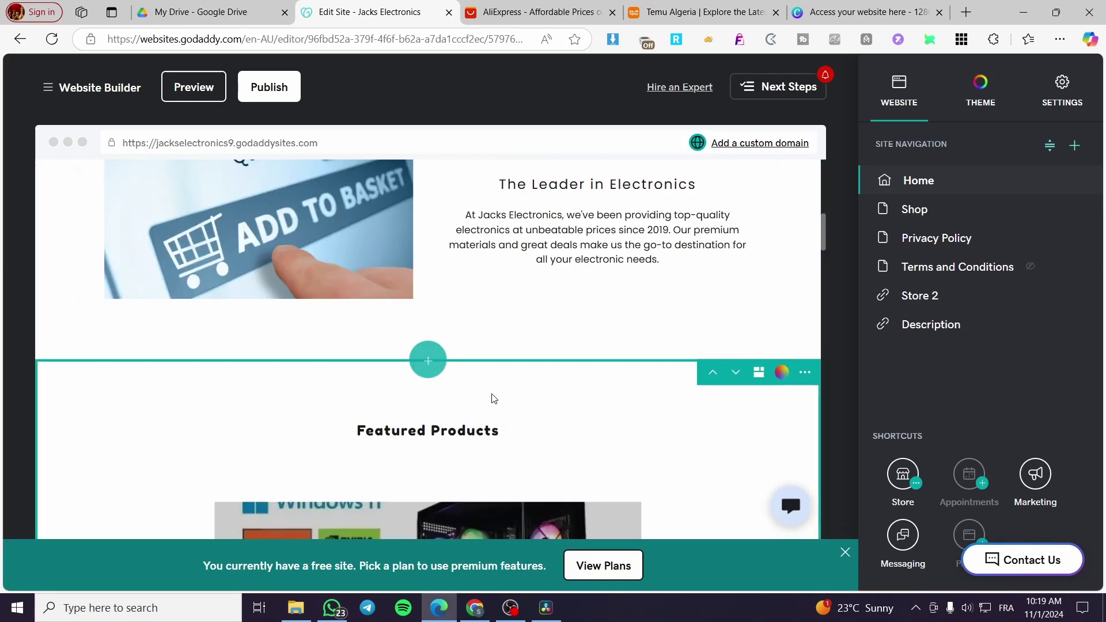
scroll(494, 398, up, 5)
scroll(494, 398, up, 5)
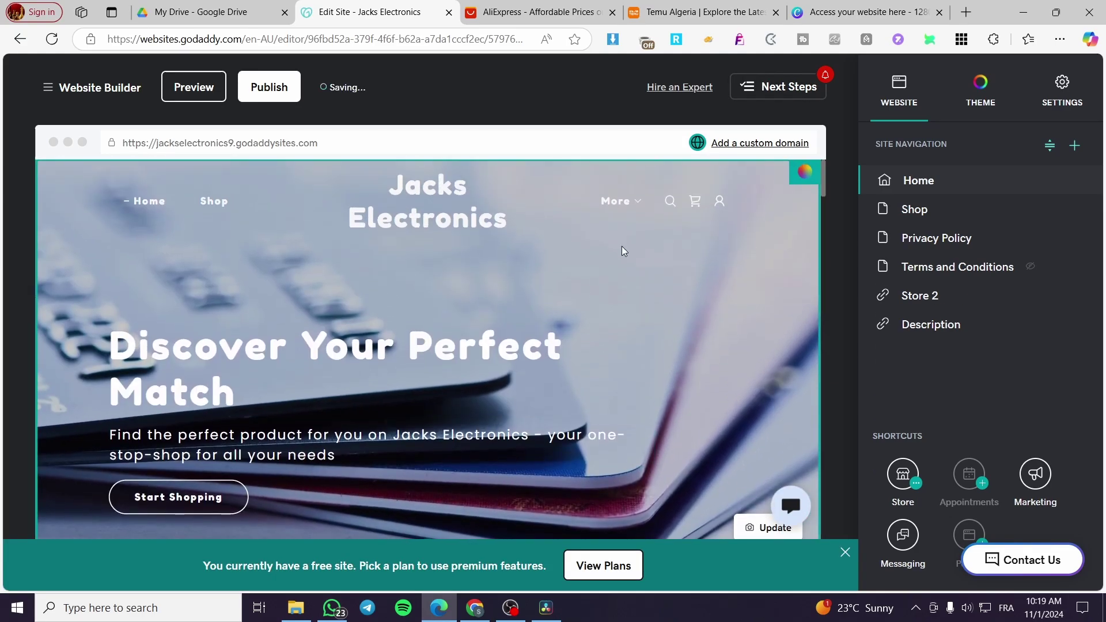
Inspect the home page header, then view the Shop page and return to Home
click(641, 324)
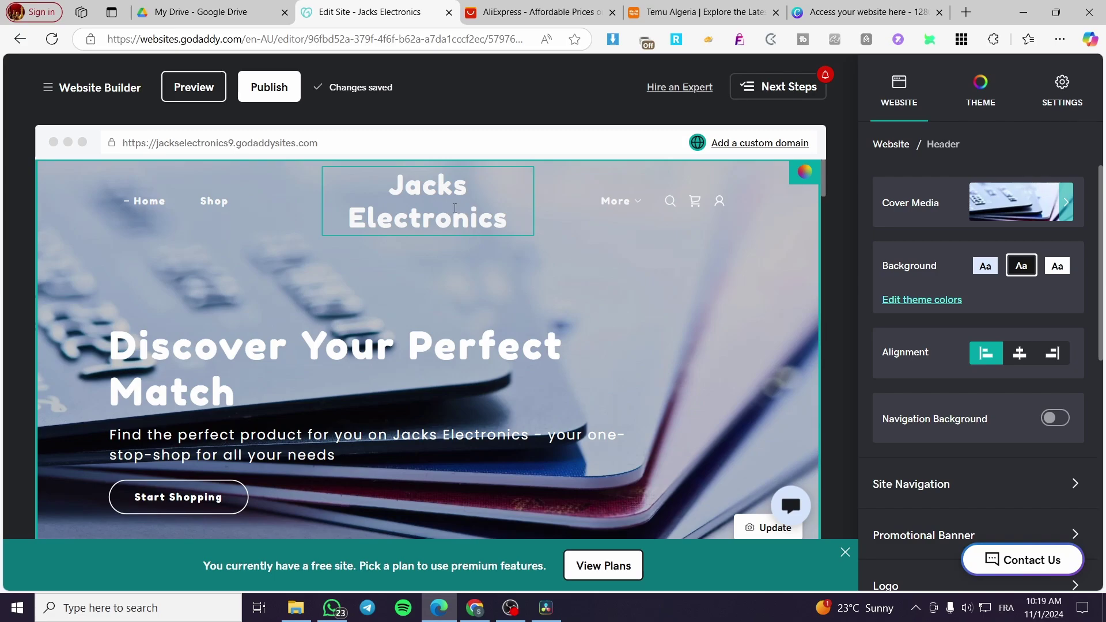
click(454, 208)
click(205, 204)
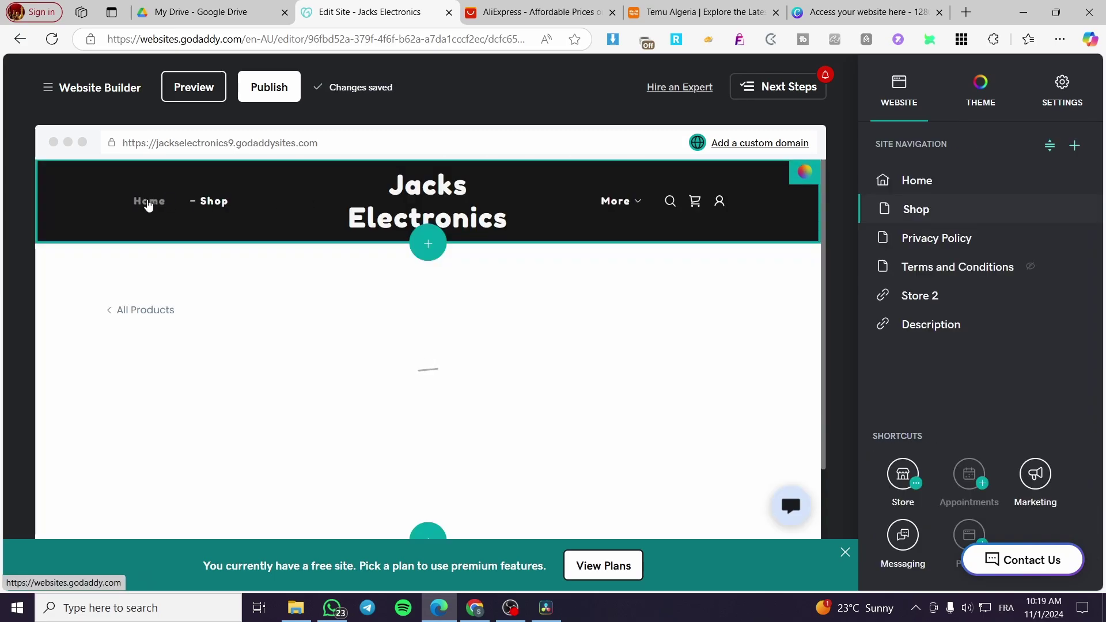
click(148, 203)
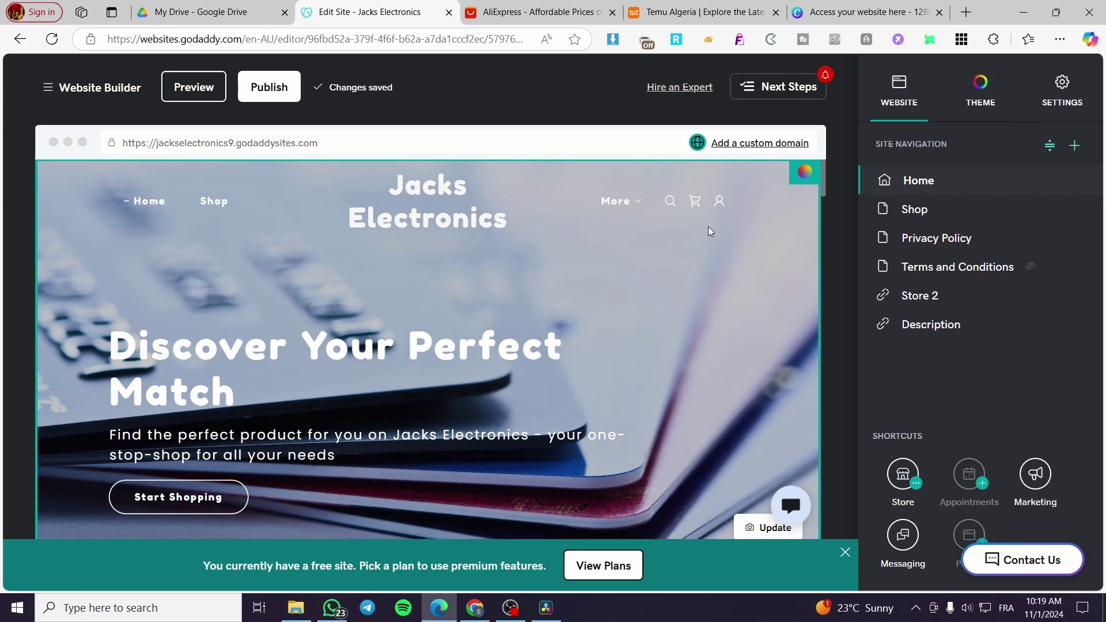
Check the text style options of the "Discover Your Perfect Match" headline and close them
click(466, 379)
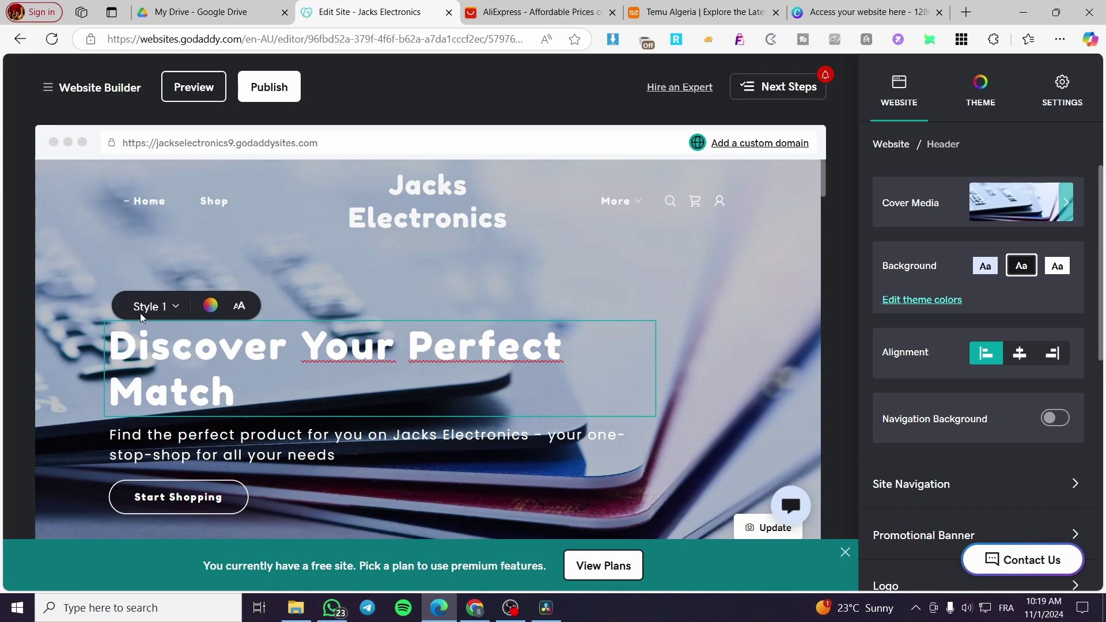
click(183, 309)
click(184, 308)
click(603, 300)
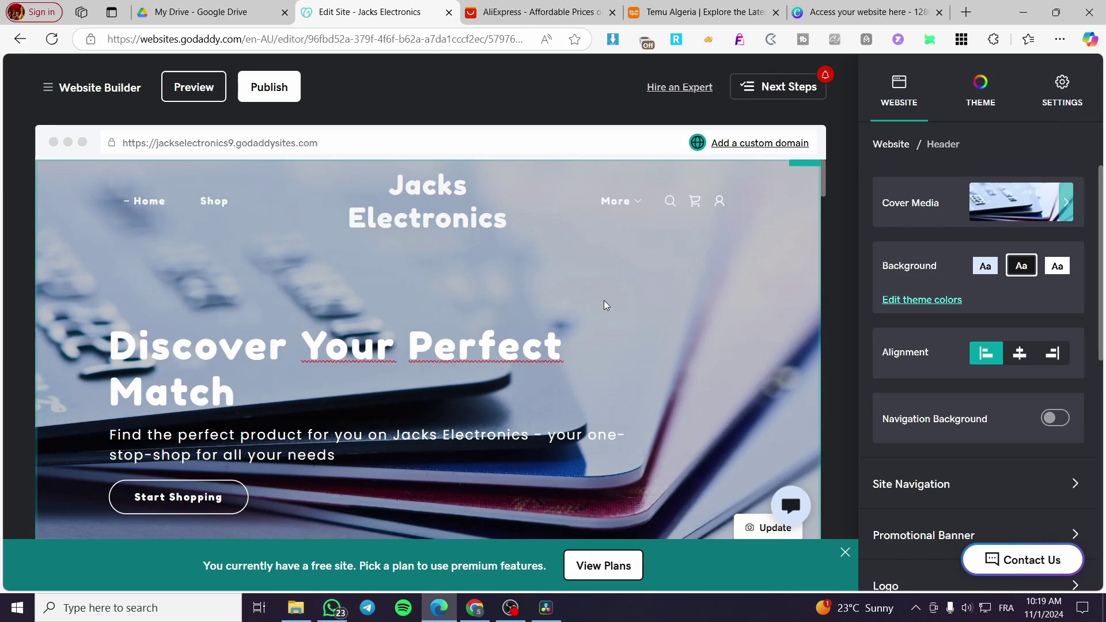
Look through the header section's options and view the general site settings
scroll(1037, 375, down, 5)
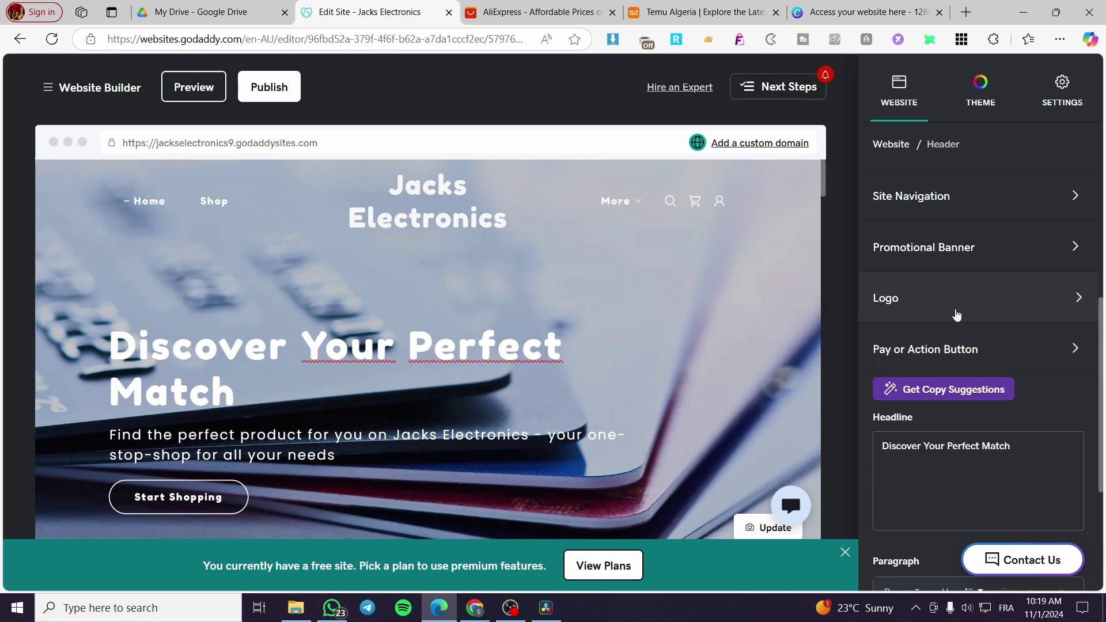
scroll(956, 314, down, 4)
scroll(973, 398, up, 8)
scroll(941, 451, up, 1)
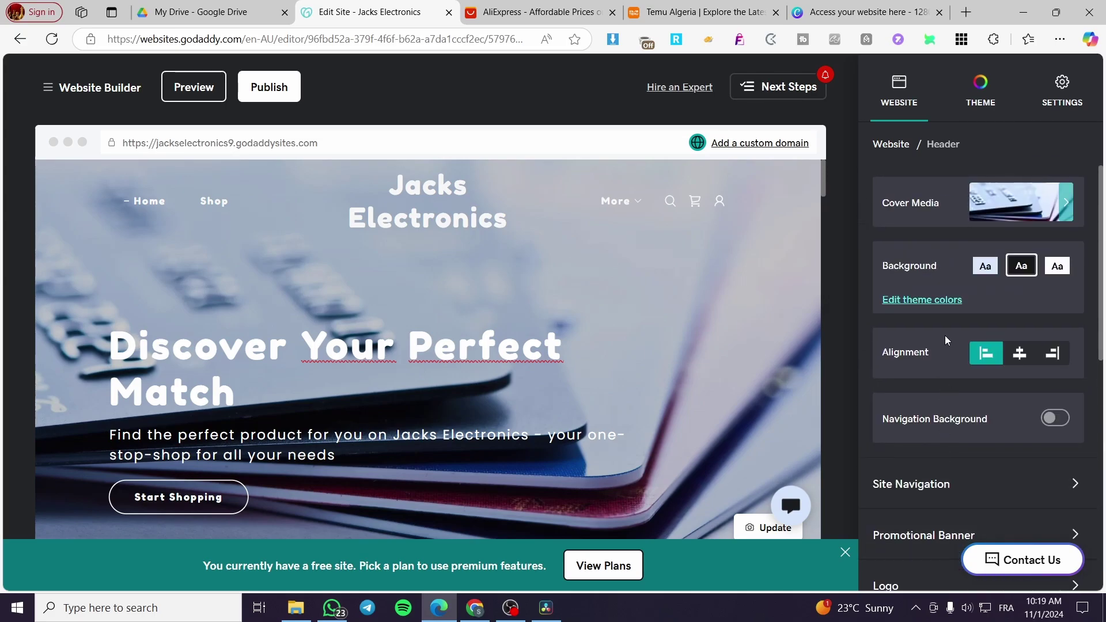
click(902, 88)
click(1056, 87)
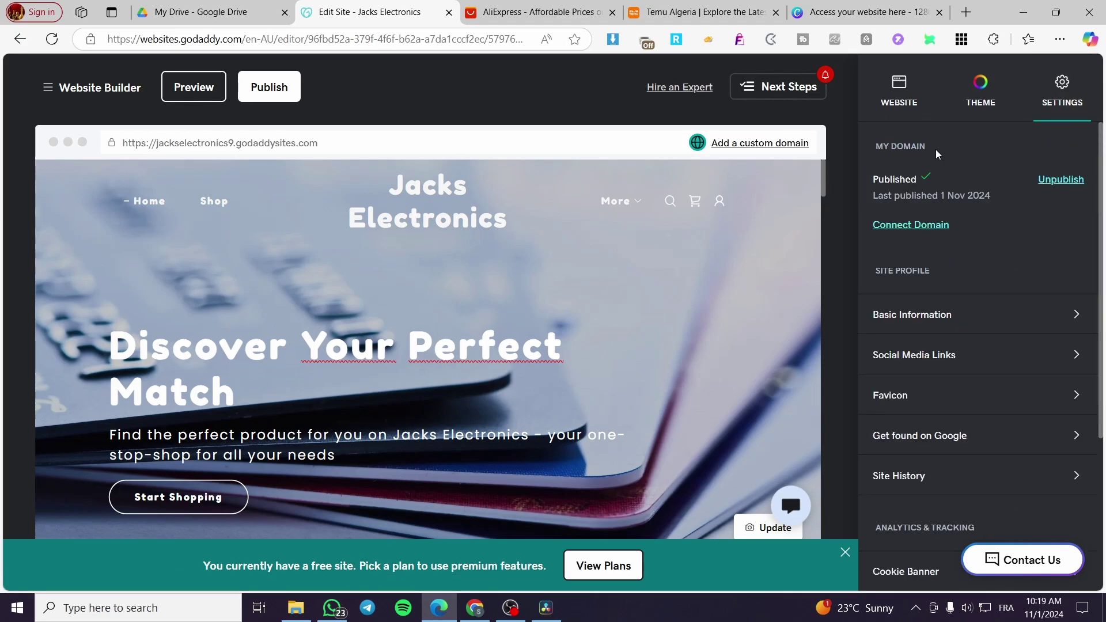
Browse the theme's font pairings, keeping Fredoka One with Poppins selected
click(980, 97)
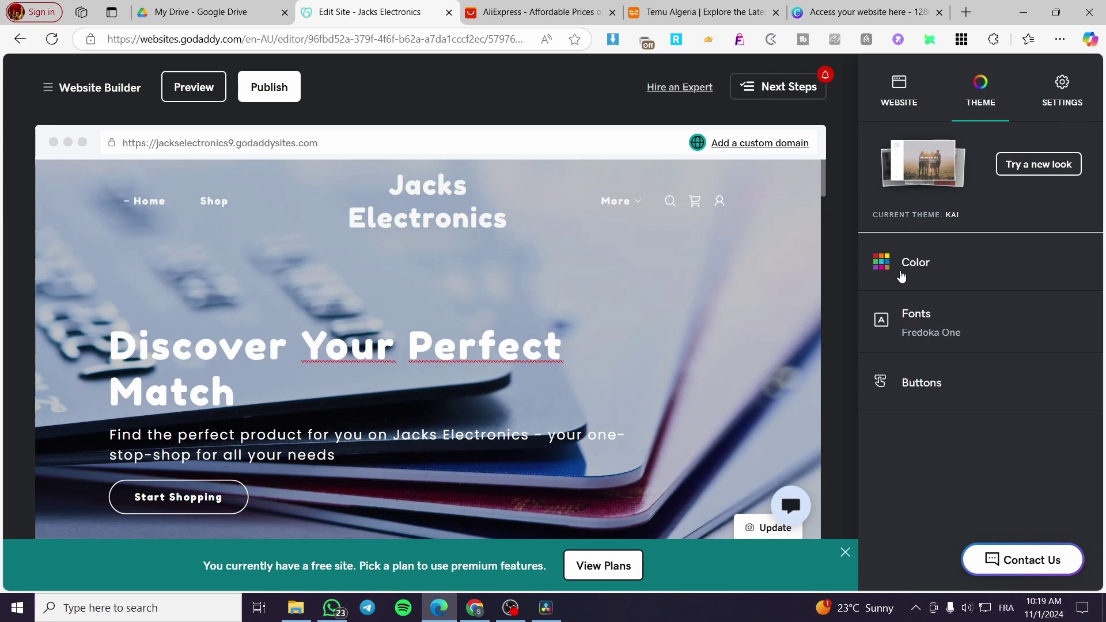
click(923, 311)
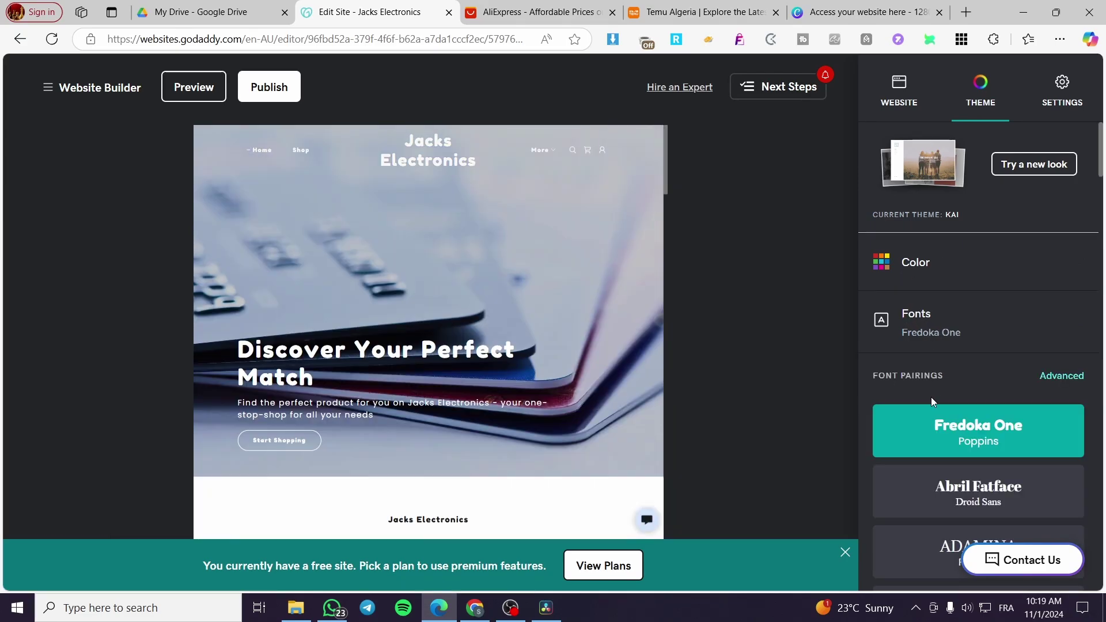
scroll(991, 351, down, 3)
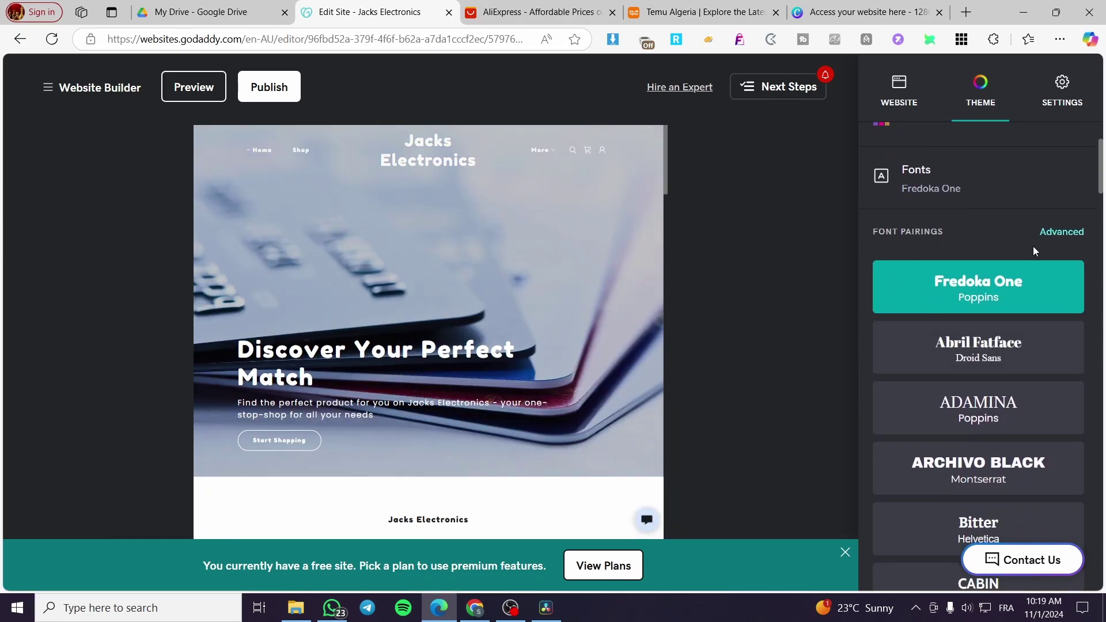
scroll(958, 425, down, 5)
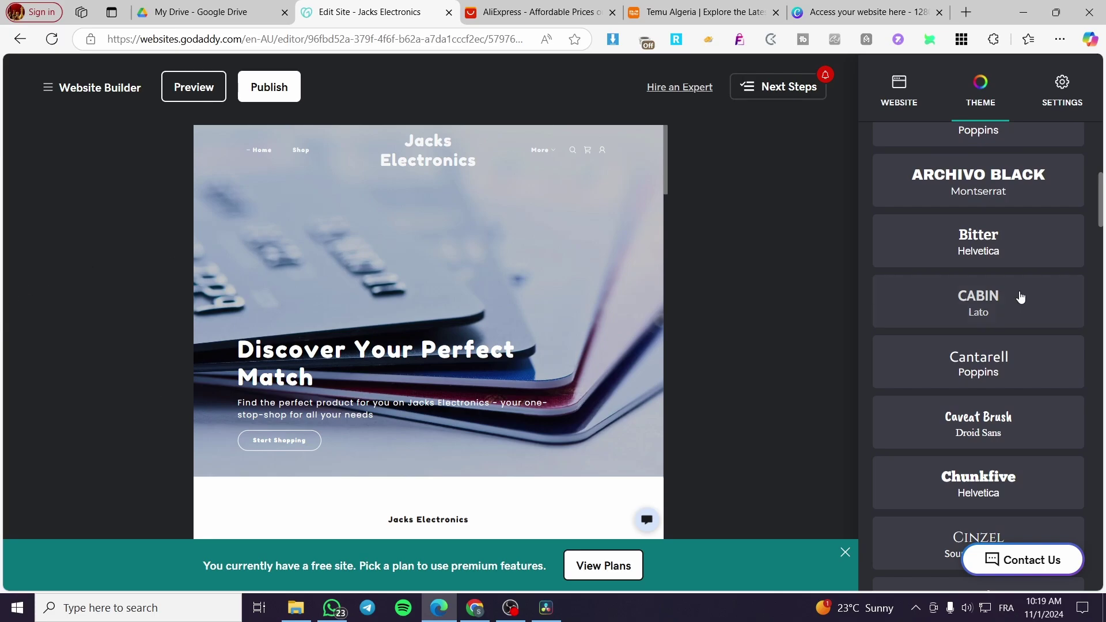
scroll(1037, 320, down, 5)
scroll(971, 411, up, 10)
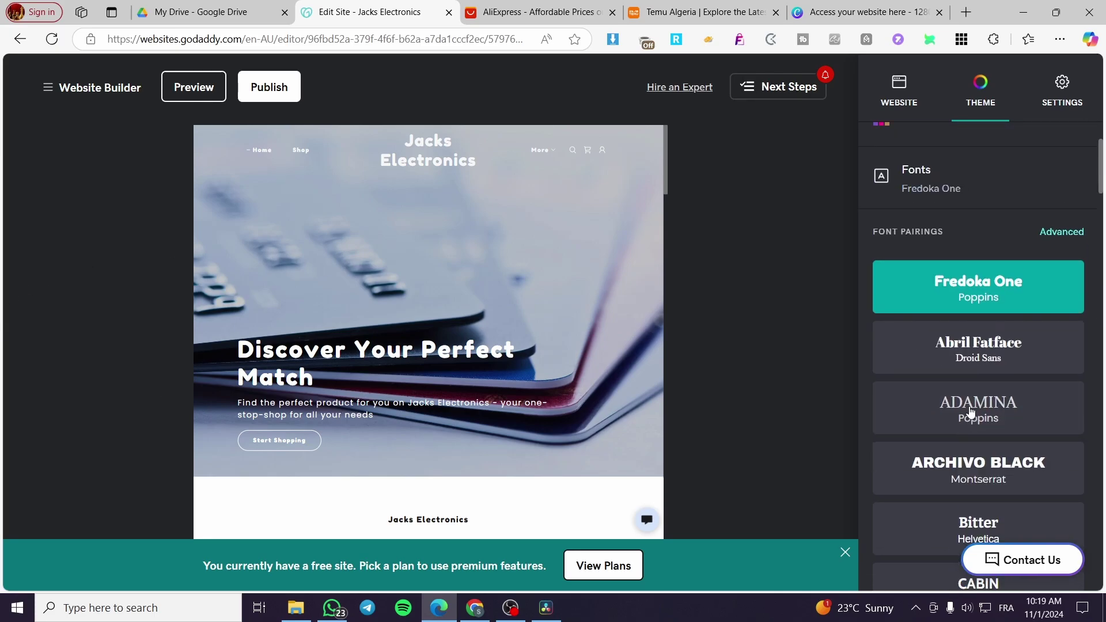
scroll(973, 403, down, 15)
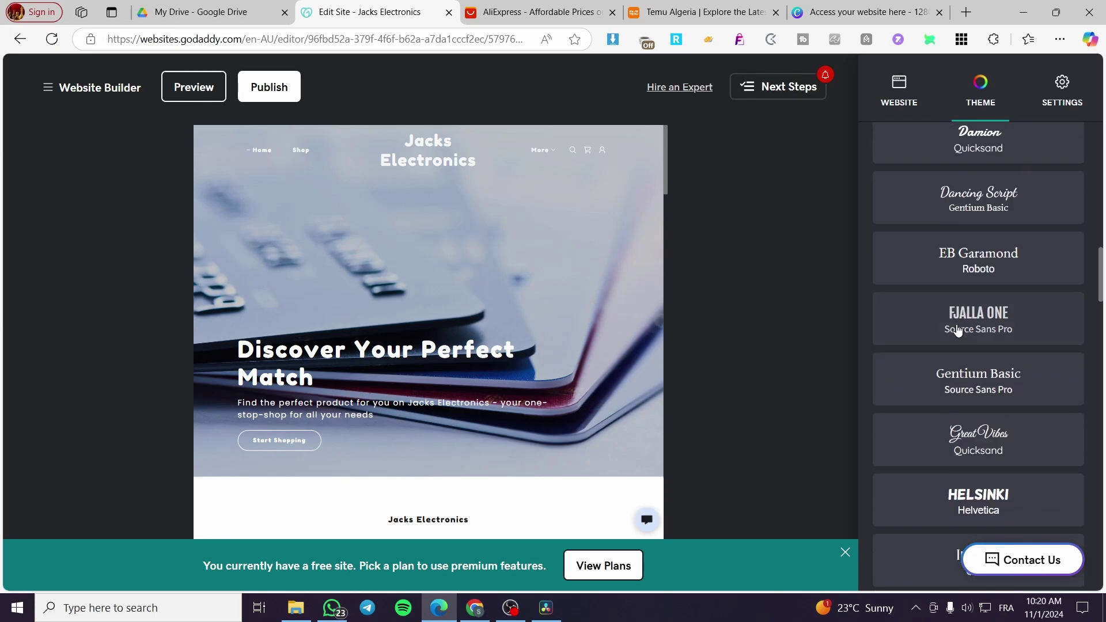
scroll(966, 326, up, 10)
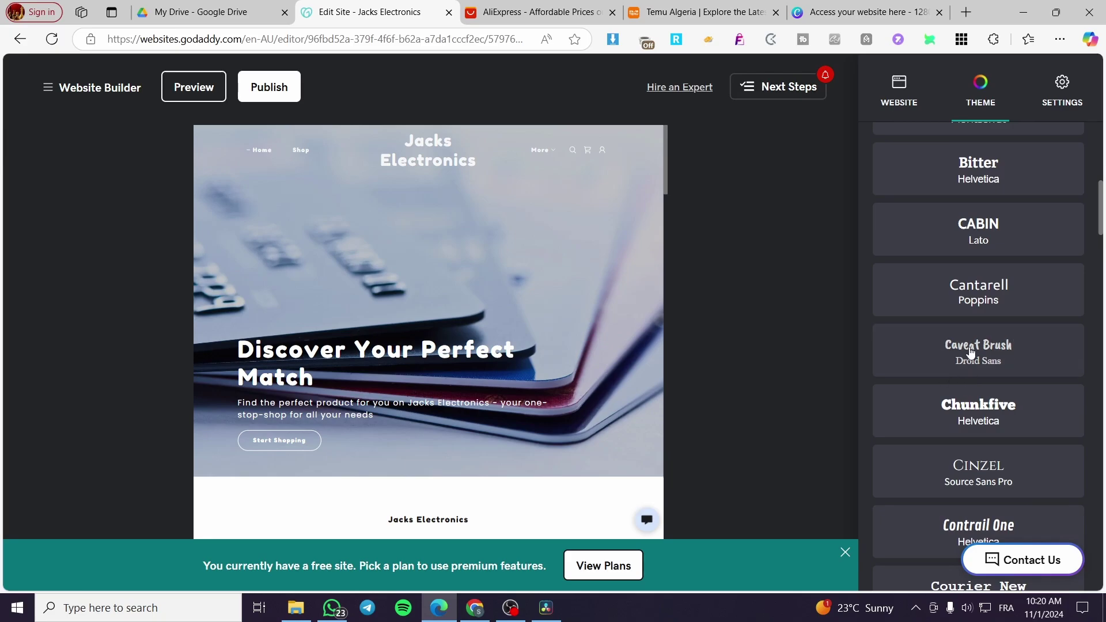
scroll(1040, 381, up, 5)
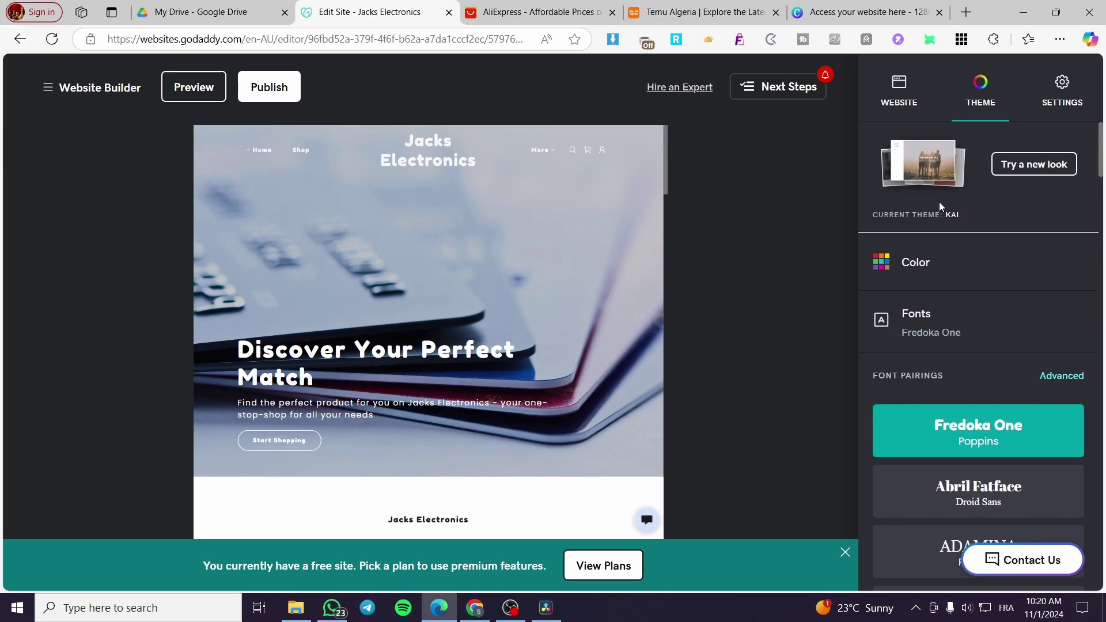
Look at the section types that can be added below the home page header, and close the list without adding one
click(915, 103)
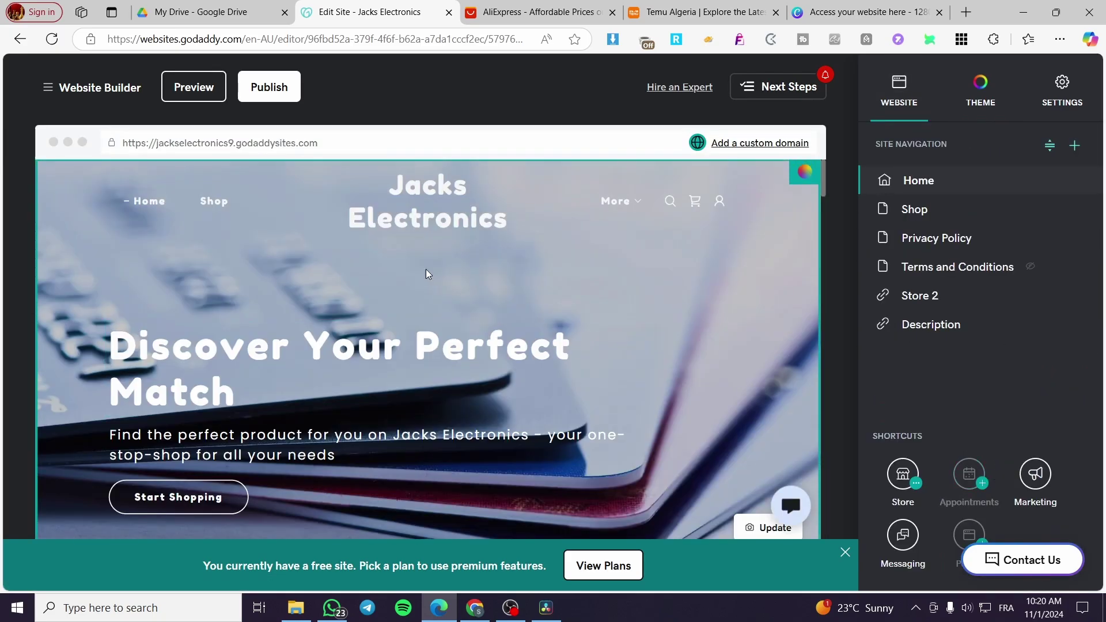
scroll(543, 299, down, 2)
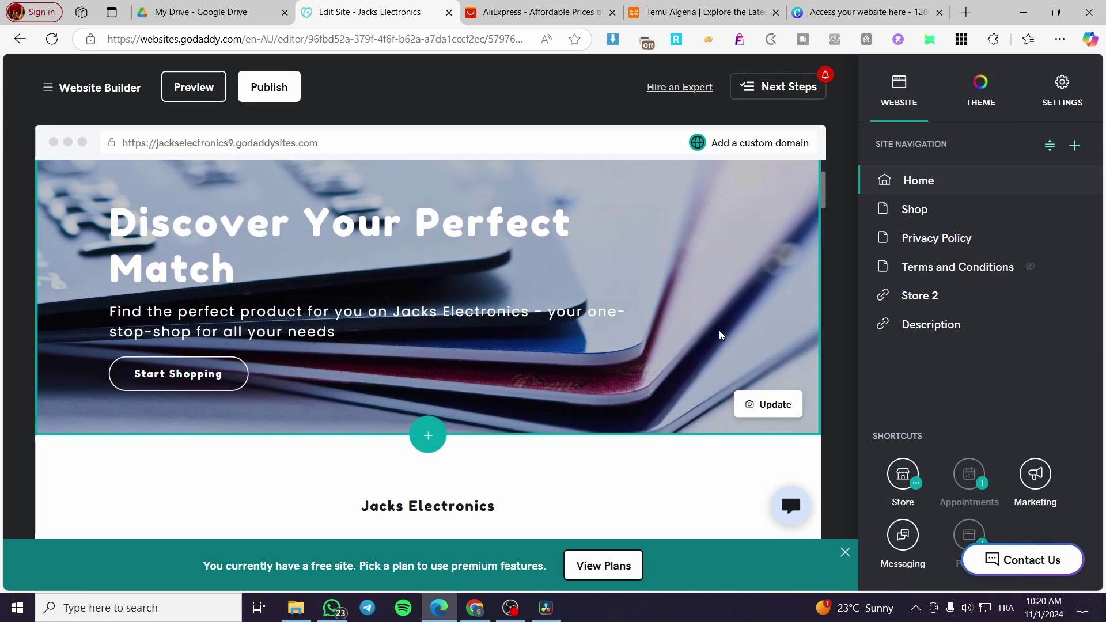
scroll(752, 376, down, 2)
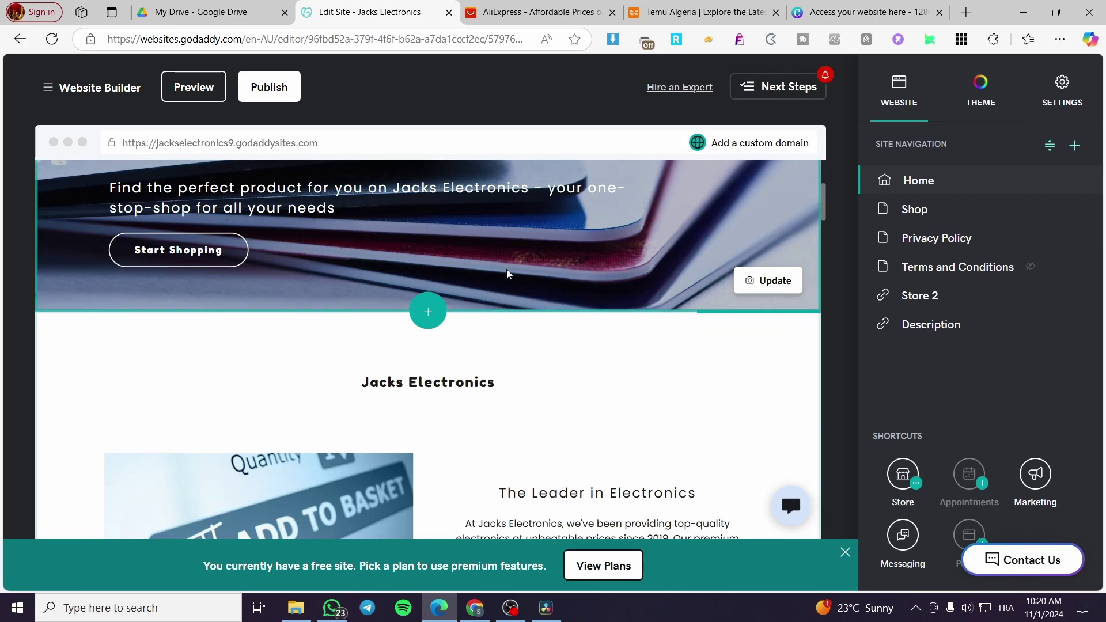
click(428, 321)
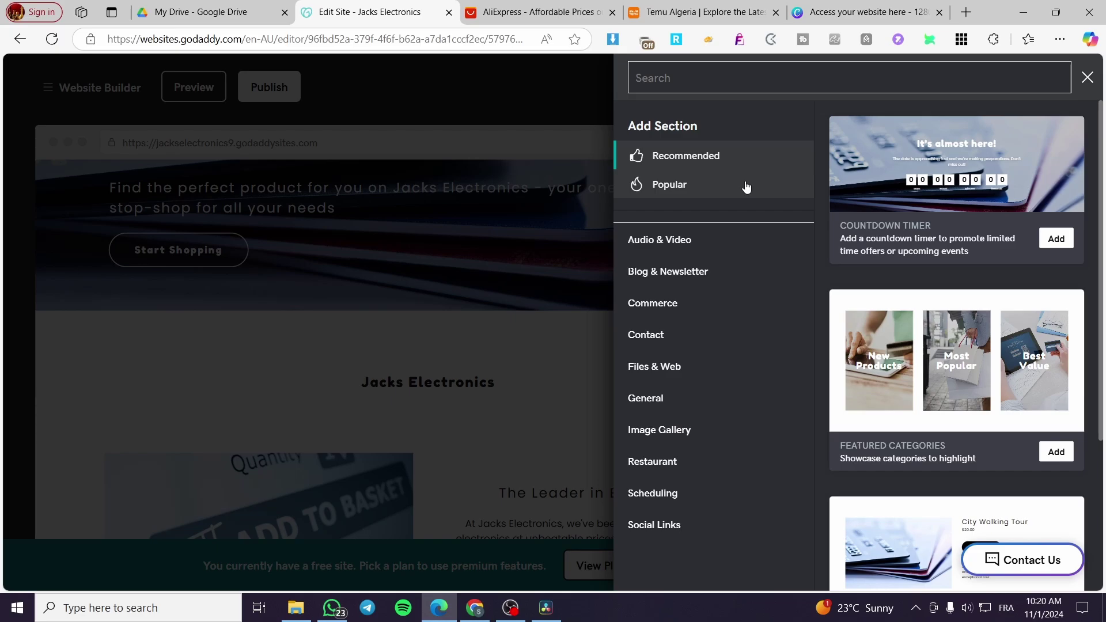
click(981, 72)
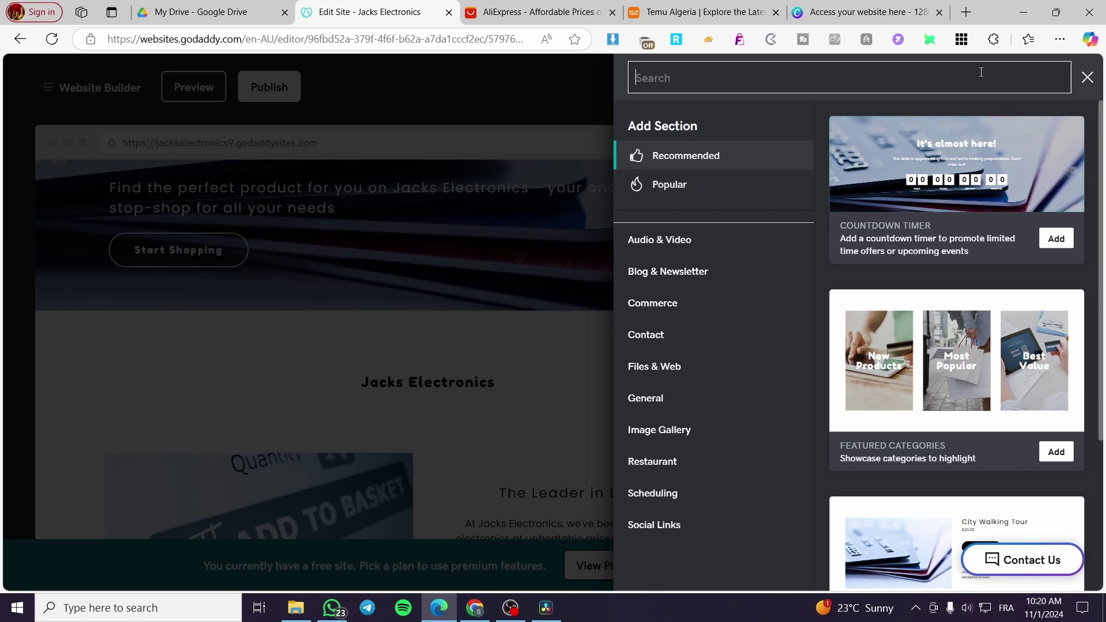
click(1087, 77)
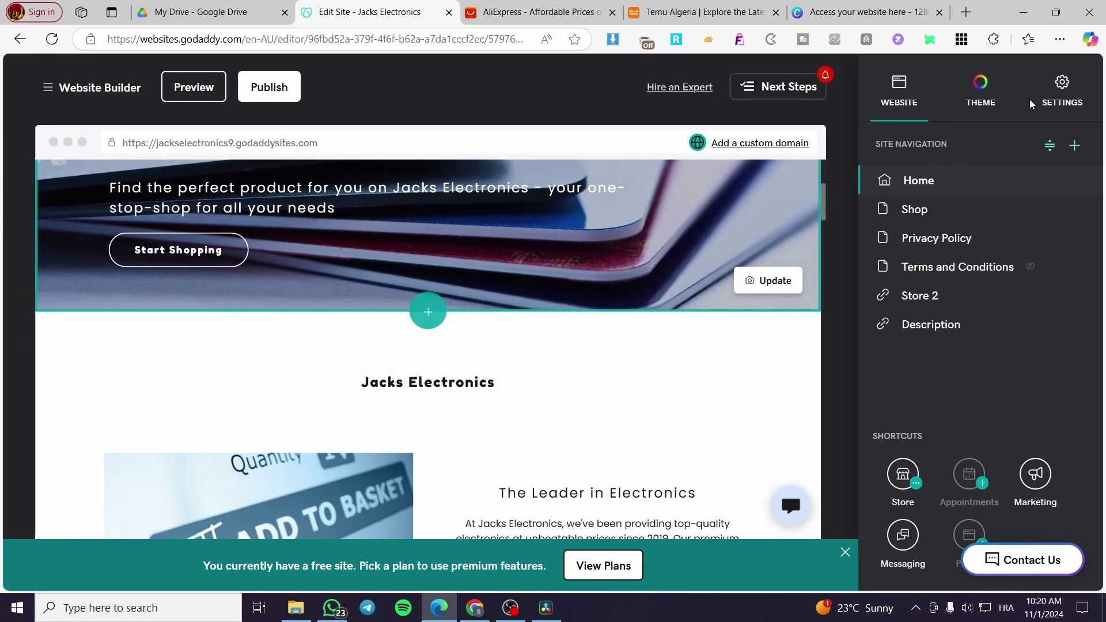
Unpublish the Jacks Electronics website from the domain settings and acknowledge the confirmation
click(1065, 102)
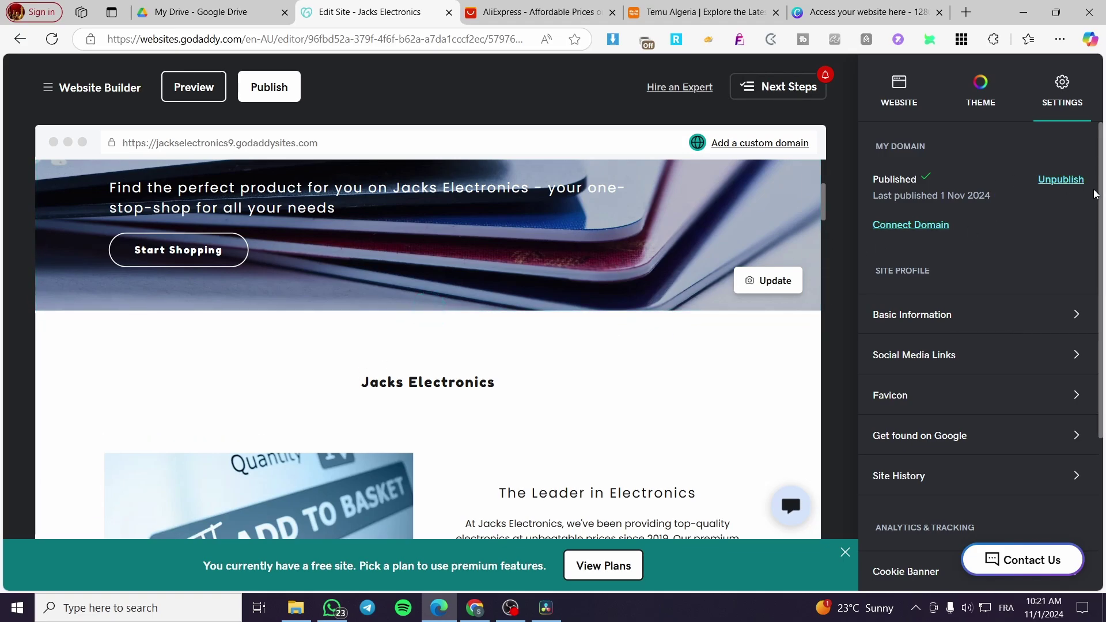
click(1050, 181)
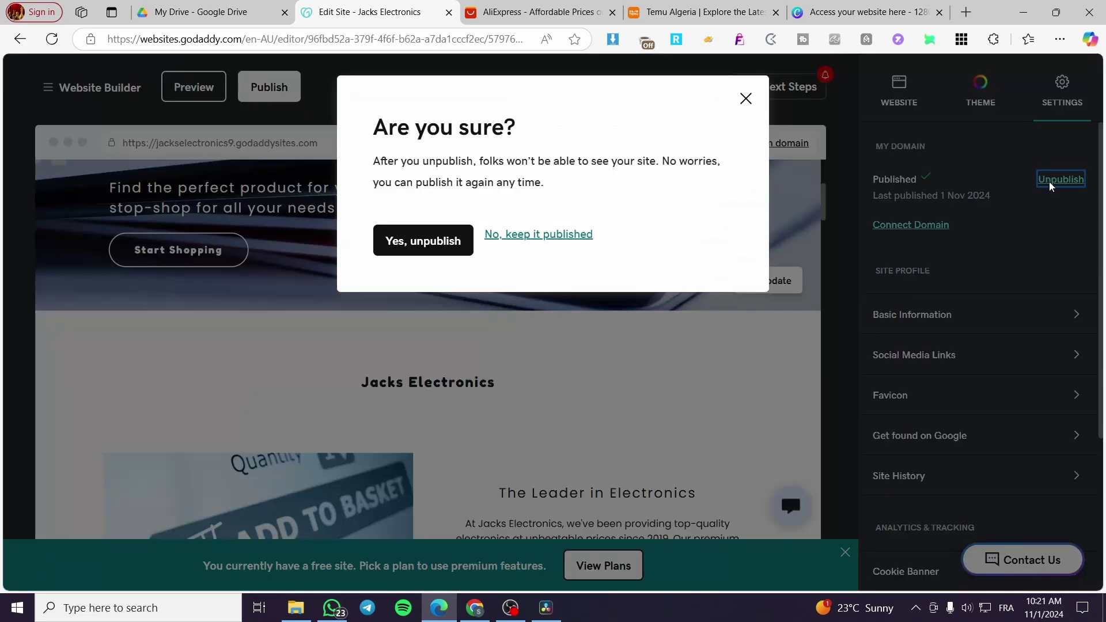
click(427, 241)
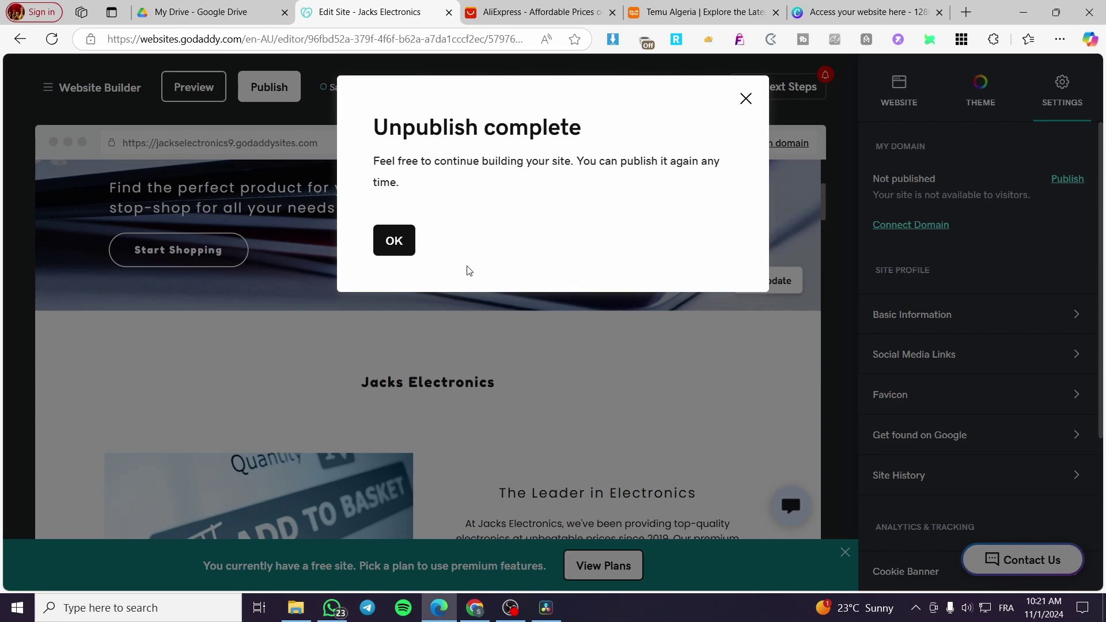
click(380, 240)
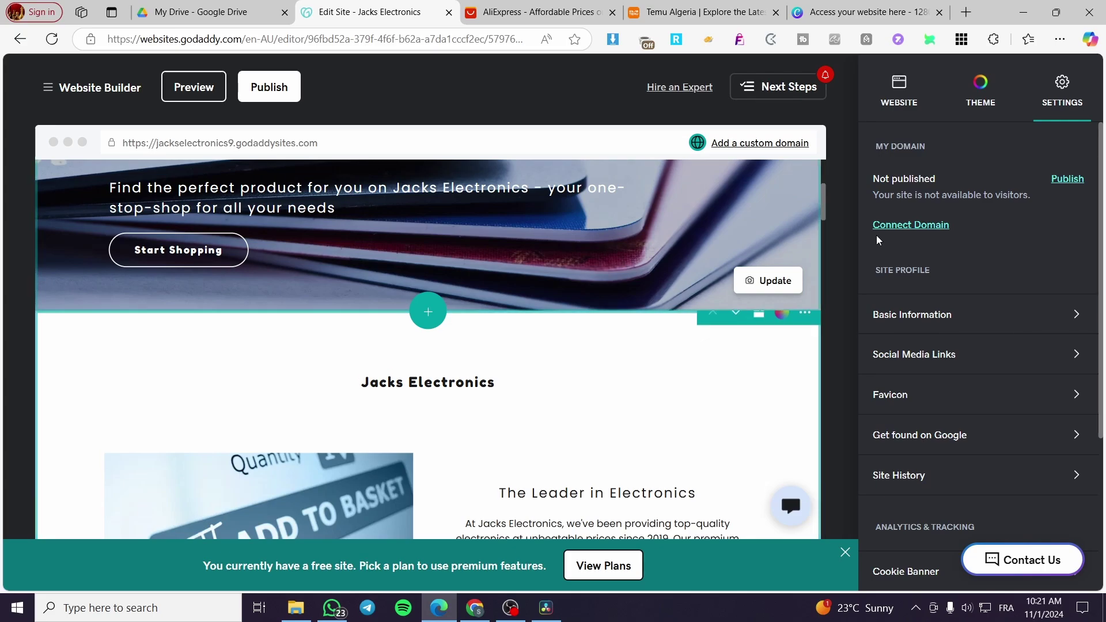
Publish the website again from the domain settings and decline the custom domain upgrade
click(1077, 179)
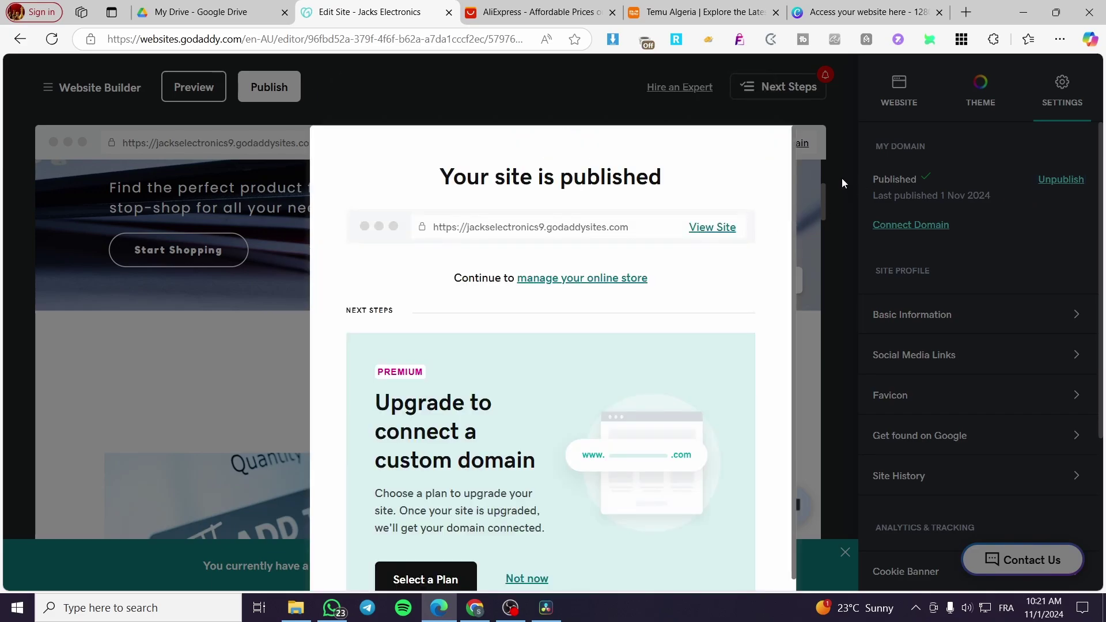
scroll(554, 349, down, 1)
click(526, 535)
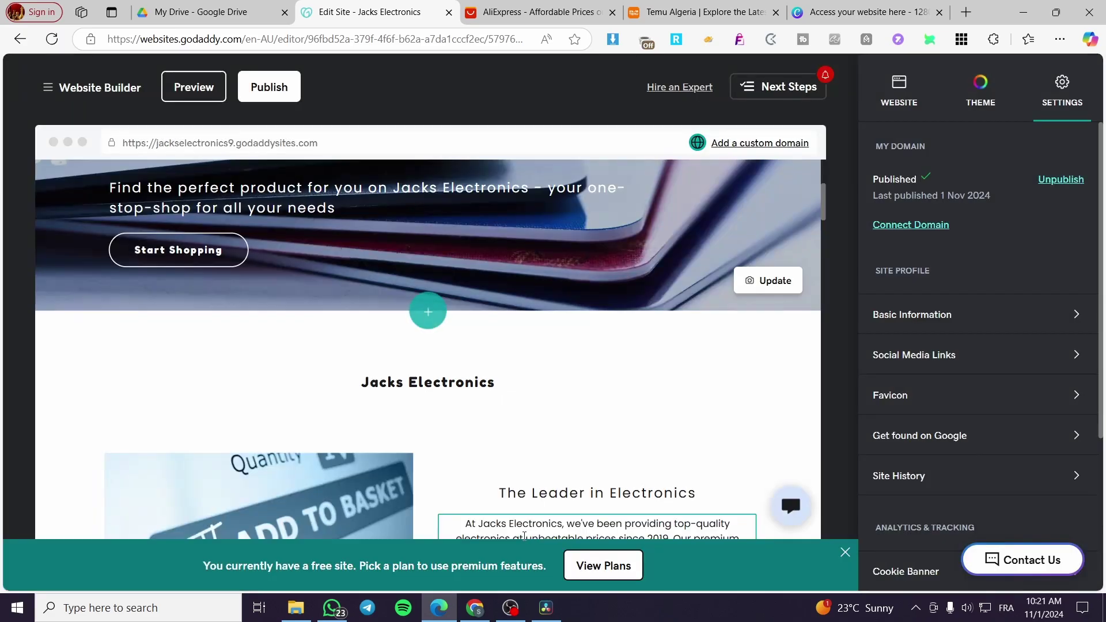
Look over the home page's Featured Products section and the site profile settings
scroll(564, 420, down, 4)
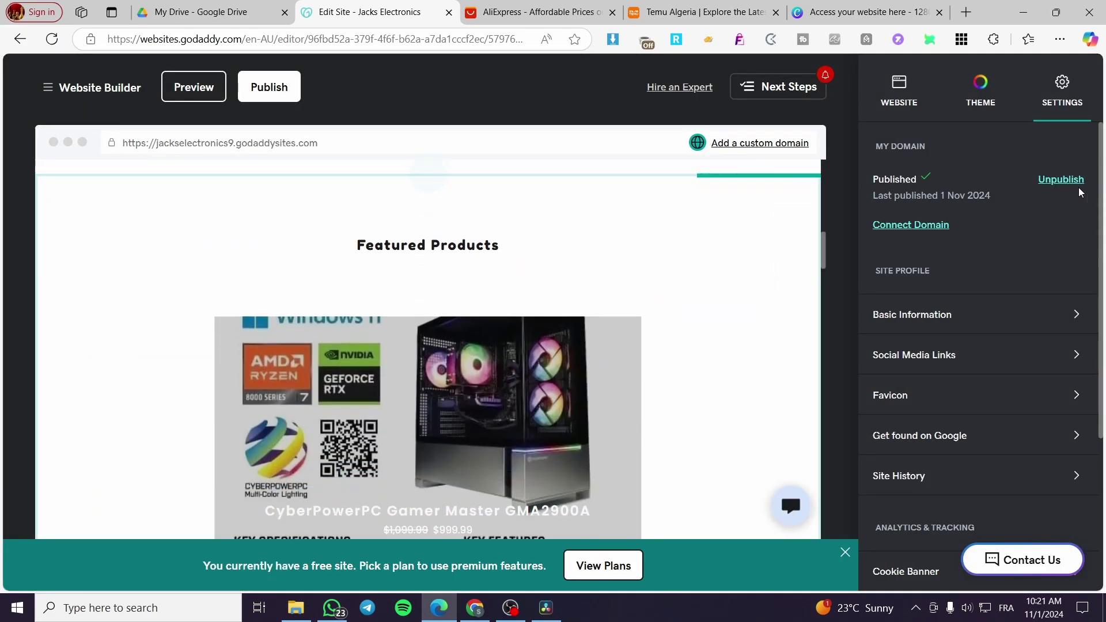
scroll(922, 288, down, 3)
scroll(913, 326, up, 3)
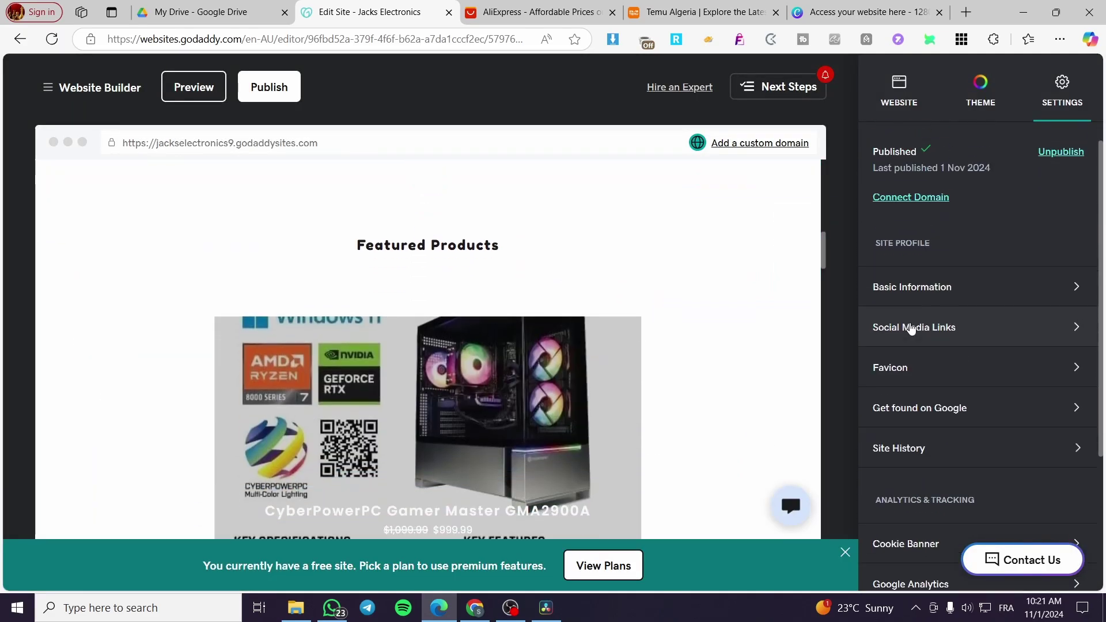
View the store and page actions available for the Shop page and the Home page in the site navigation
click(913, 75)
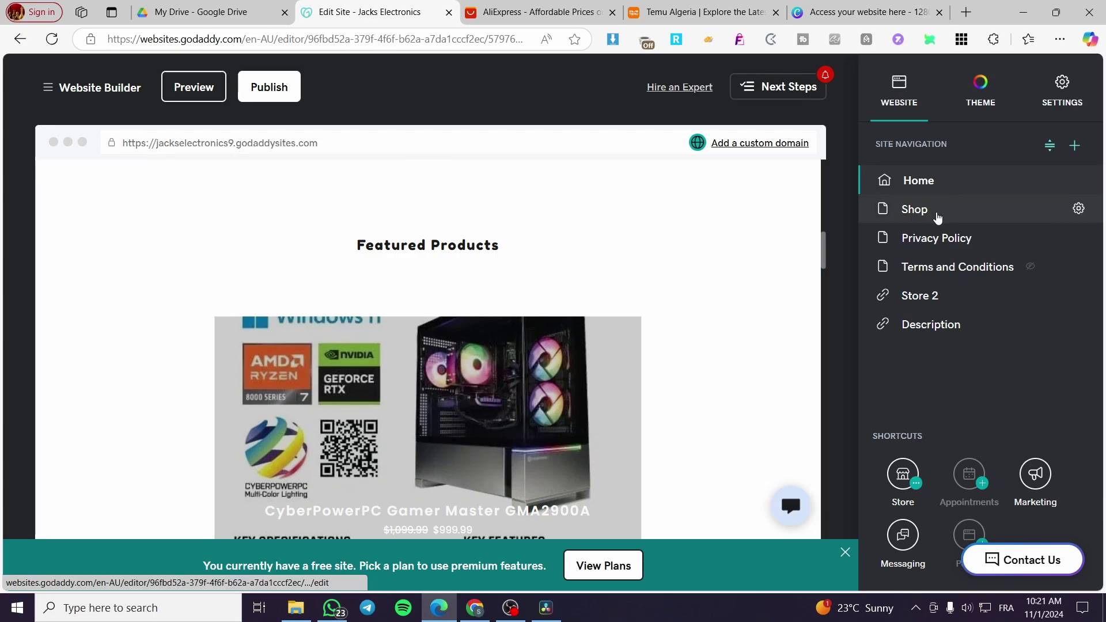
scroll(276, 231, up, 10)
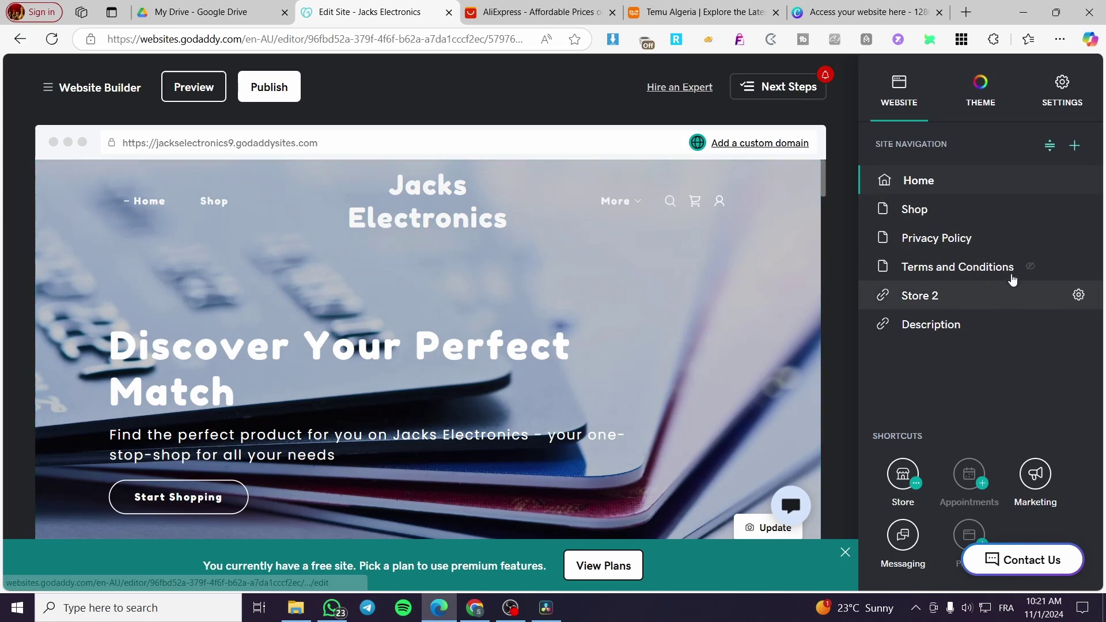
click(1079, 209)
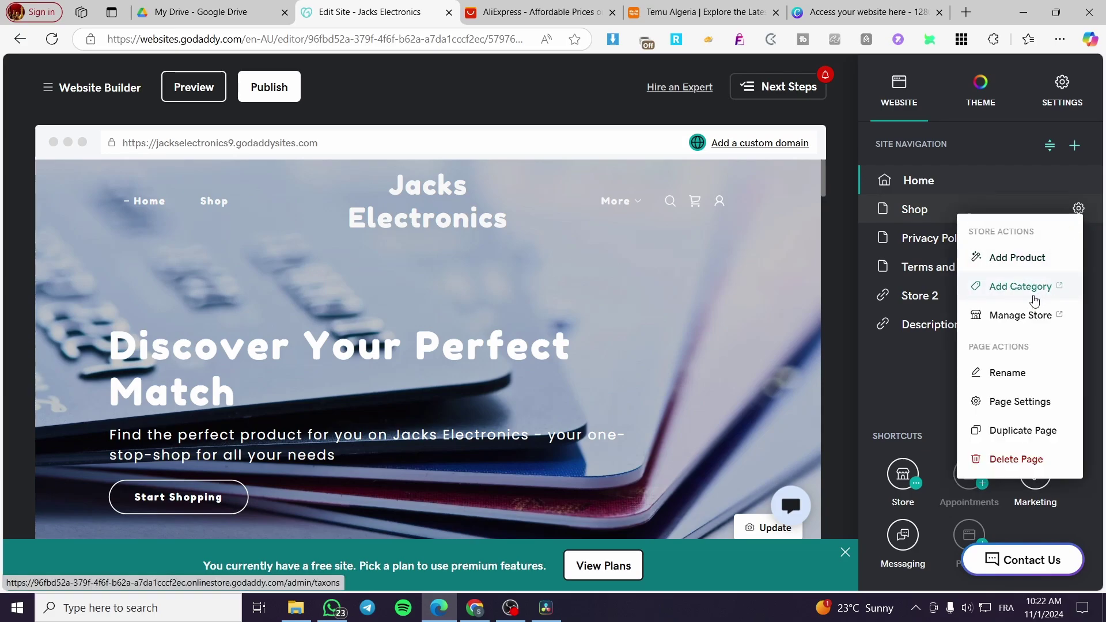
click(1077, 180)
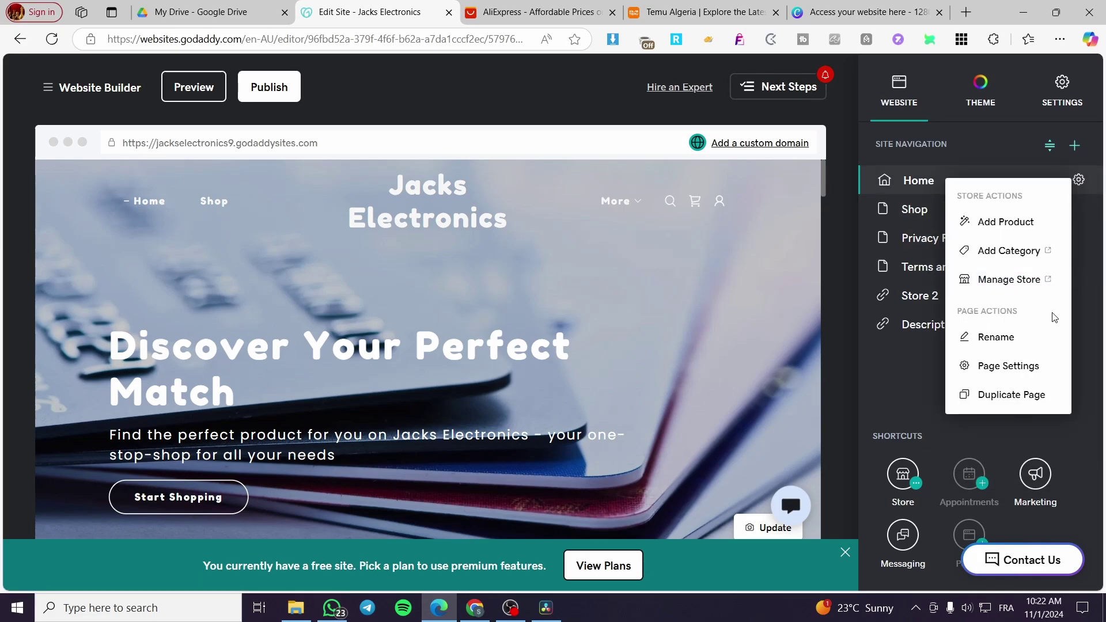
Examine the home page's sections from the introduction through Featured Products and the image gallery to the best deals list
scroll(698, 356, down, 5)
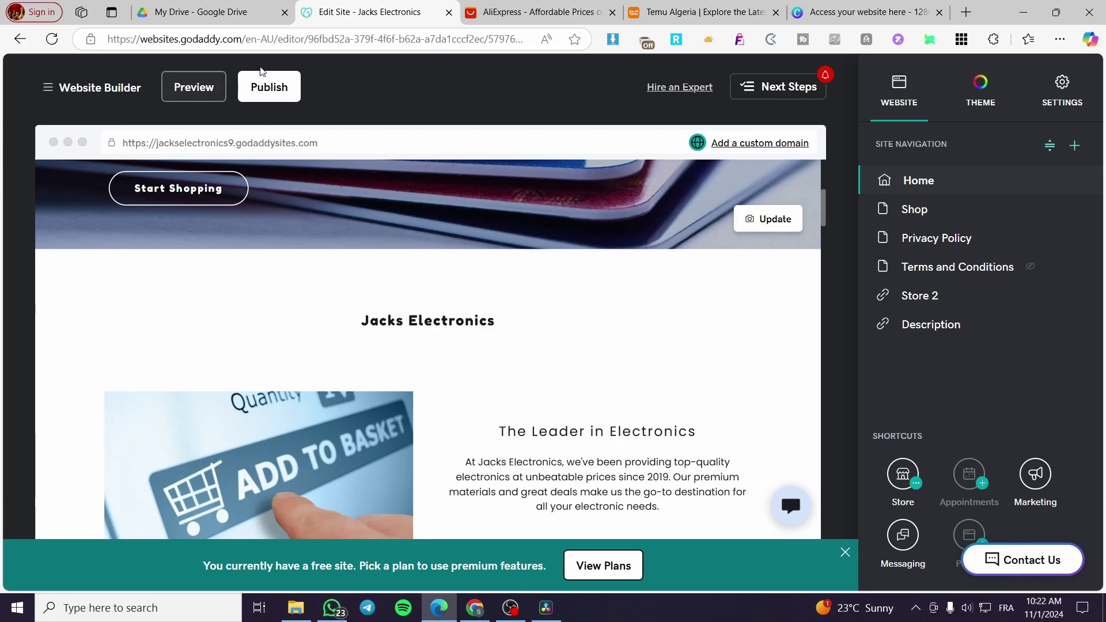
scroll(652, 298, down, 8)
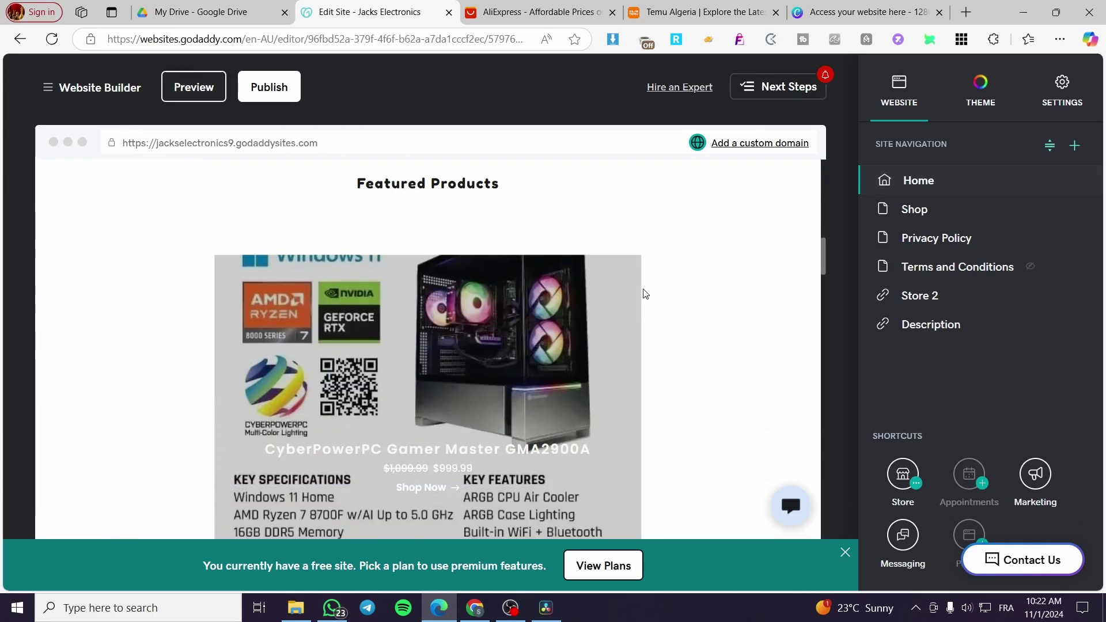
scroll(713, 313, down, 4)
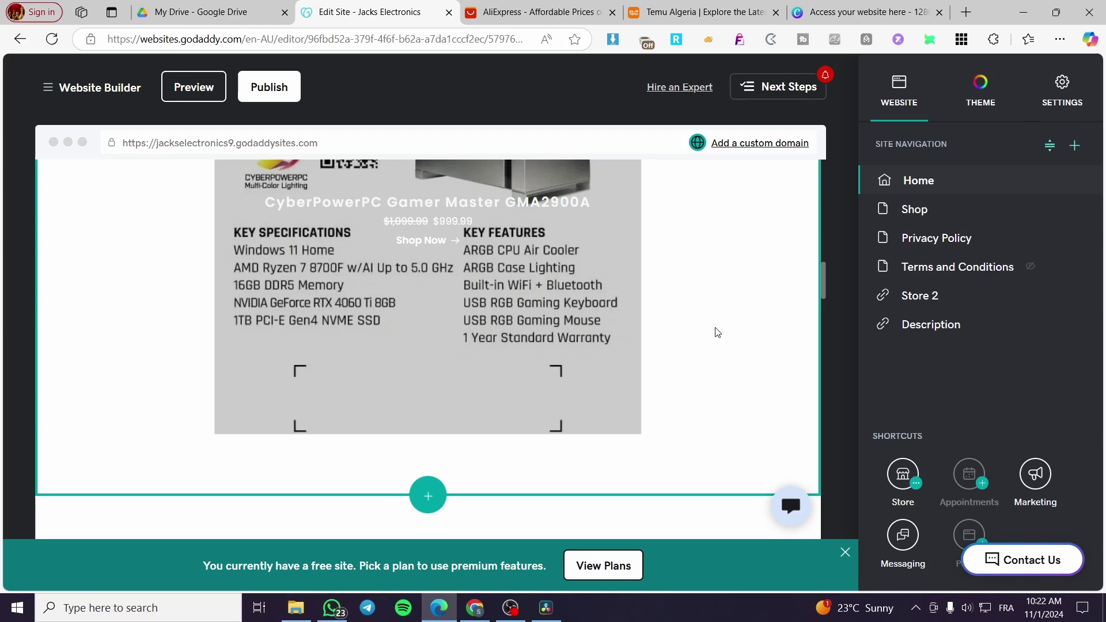
scroll(717, 332, up, 4)
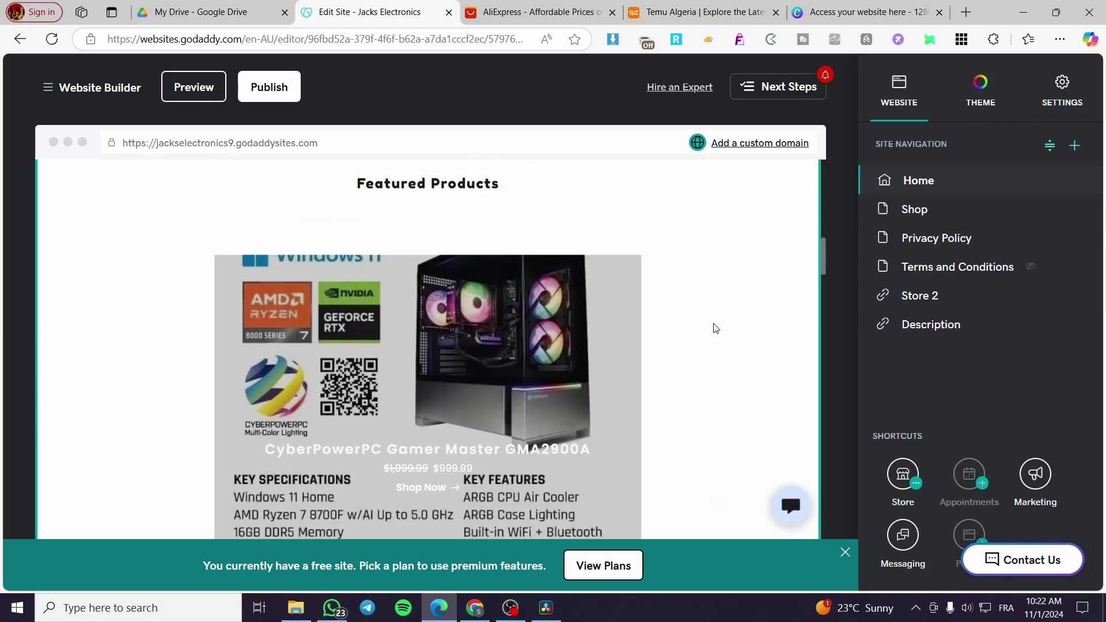
scroll(725, 312, down, 3)
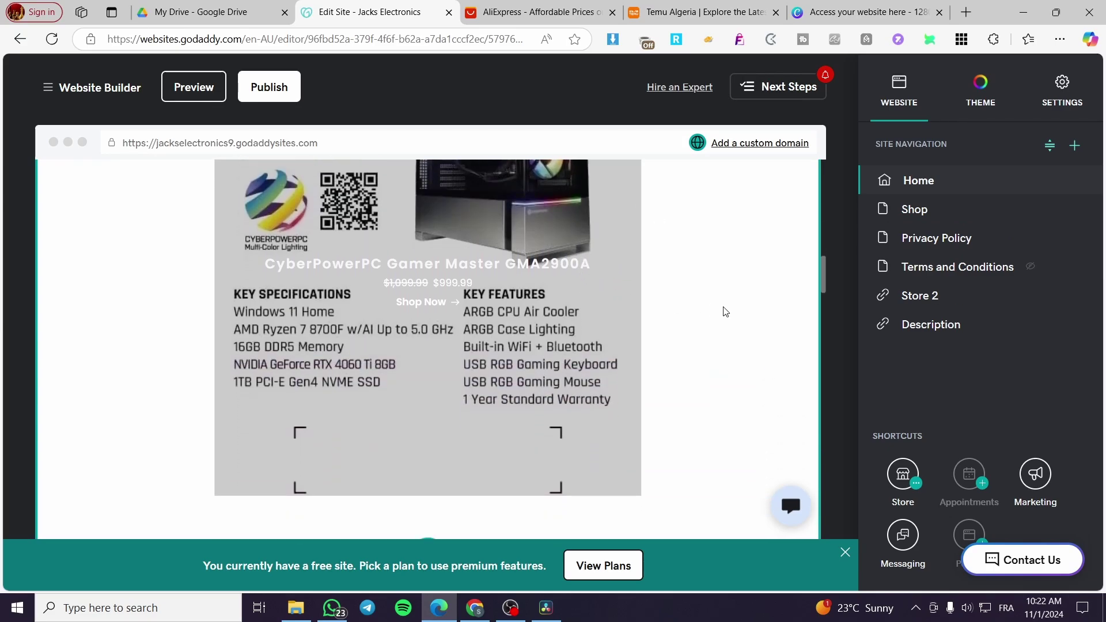
scroll(747, 310, down, 10)
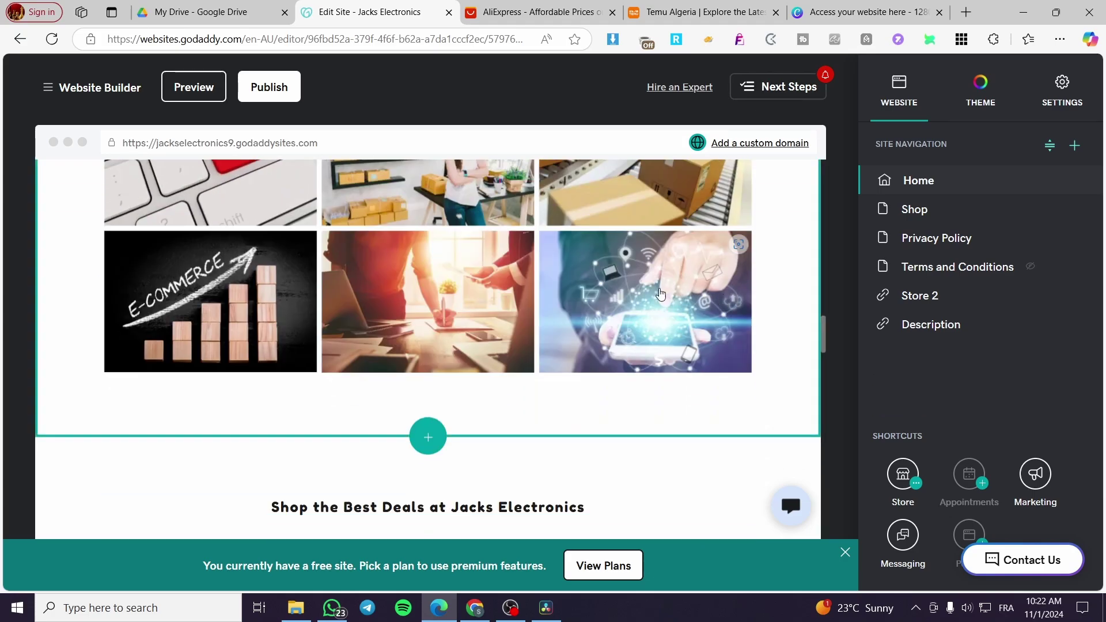
scroll(445, 293, down, 4)
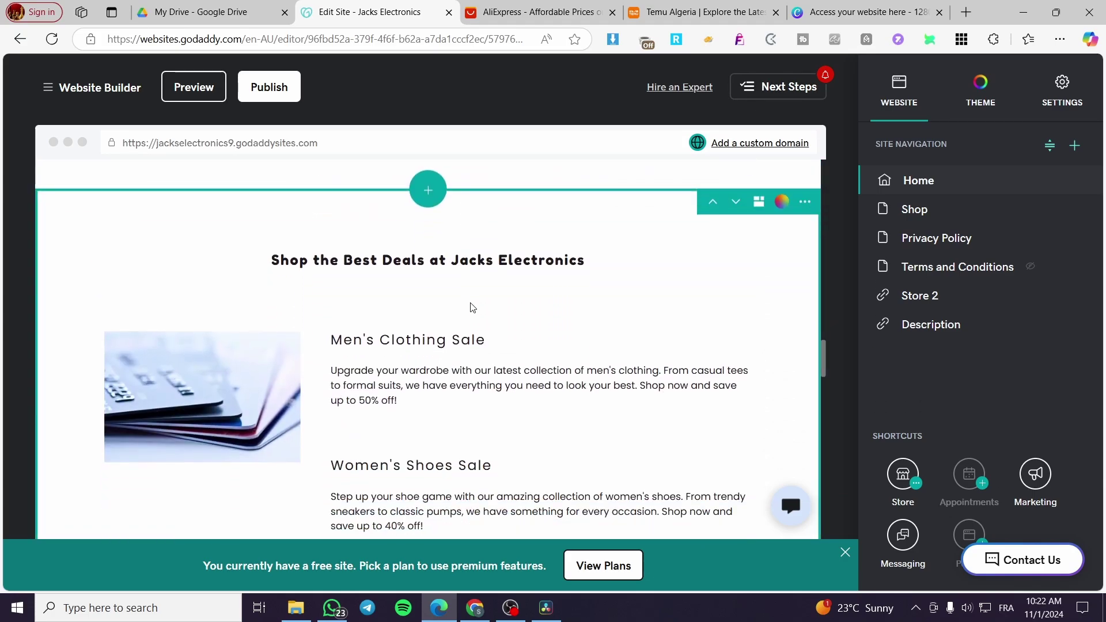
scroll(472, 307, down, 4)
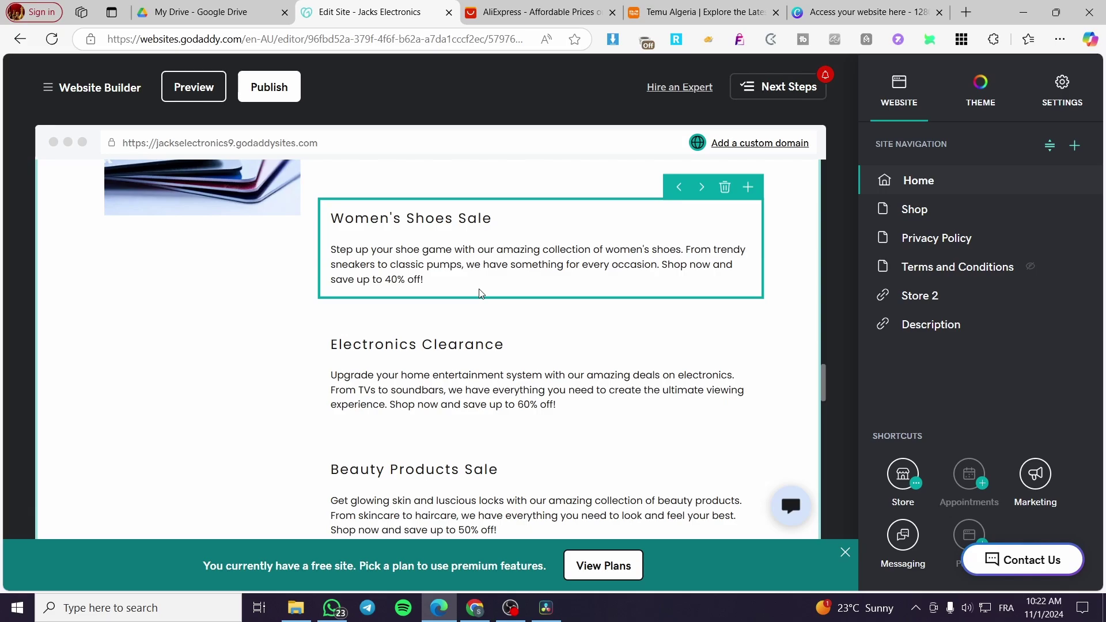
scroll(482, 294, up, 10)
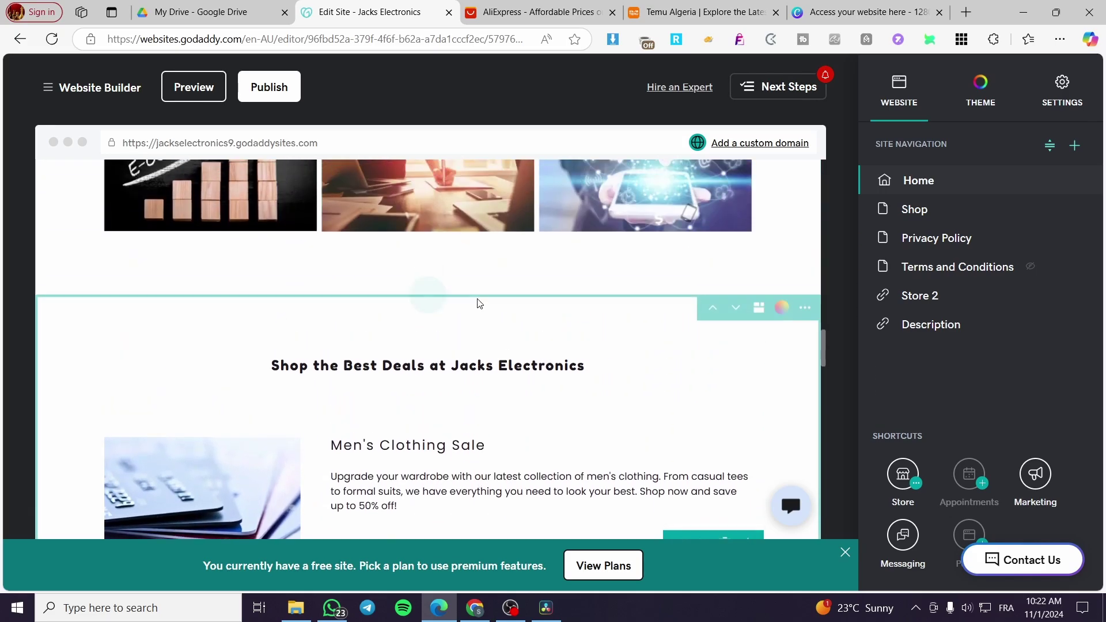
Add a blog section displayed in a 2 column list between the home page's introduction and Featured Products sections
scroll(778, 311, up, 15)
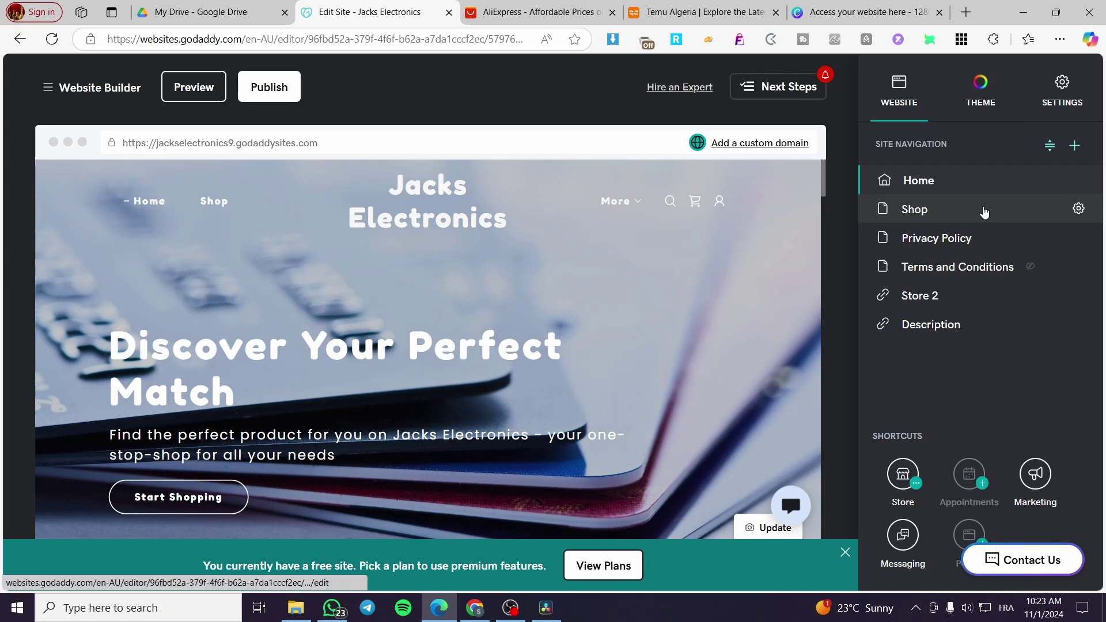
scroll(519, 415, down, 10)
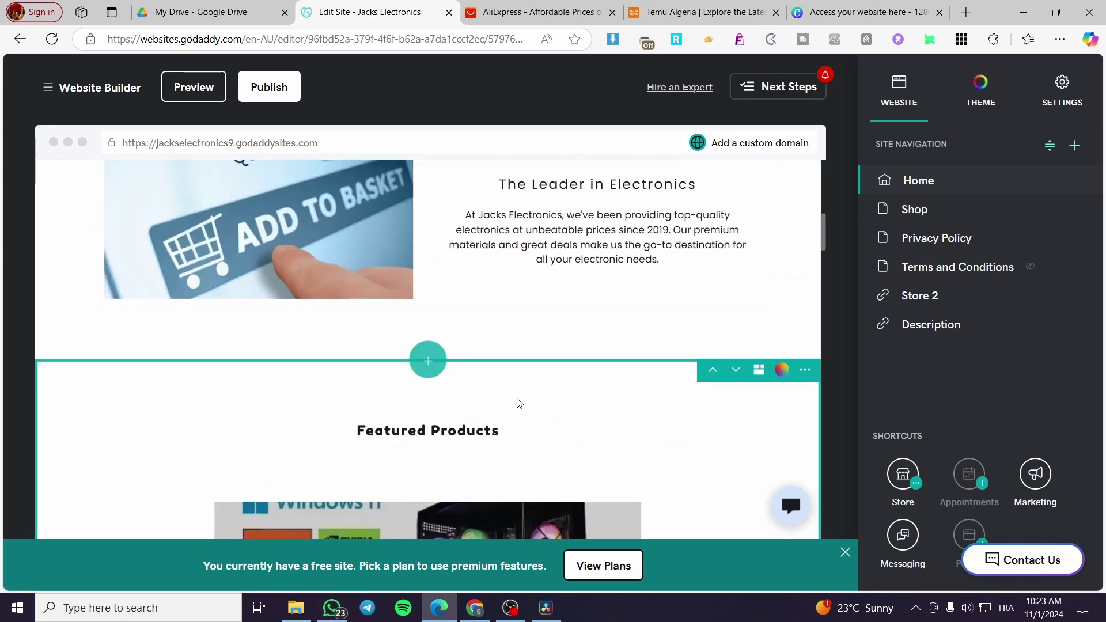
click(429, 365)
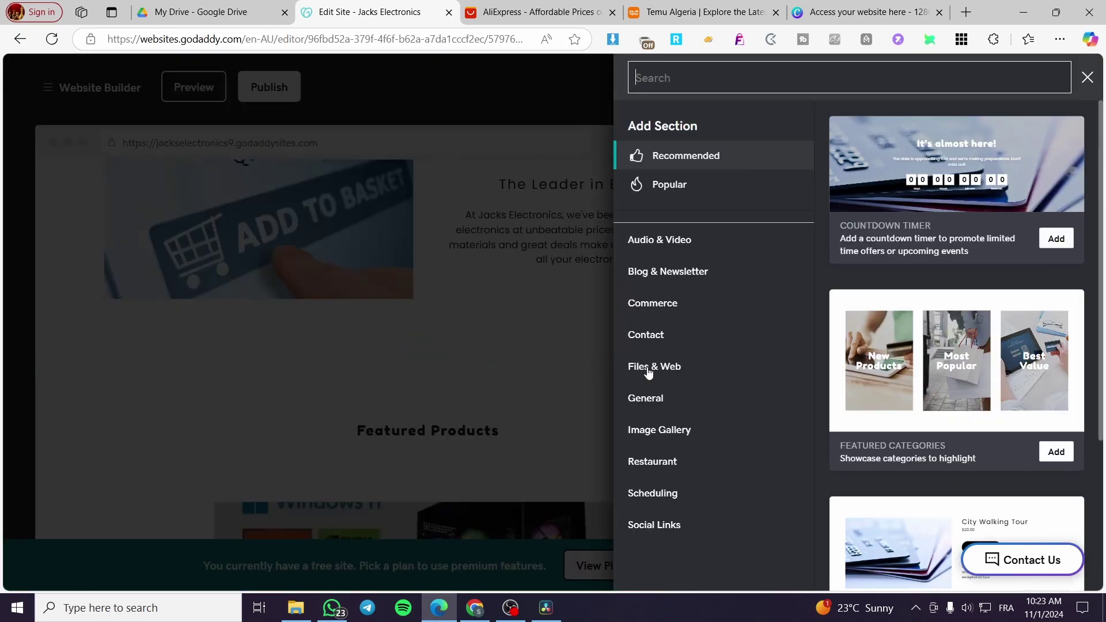
click(744, 242)
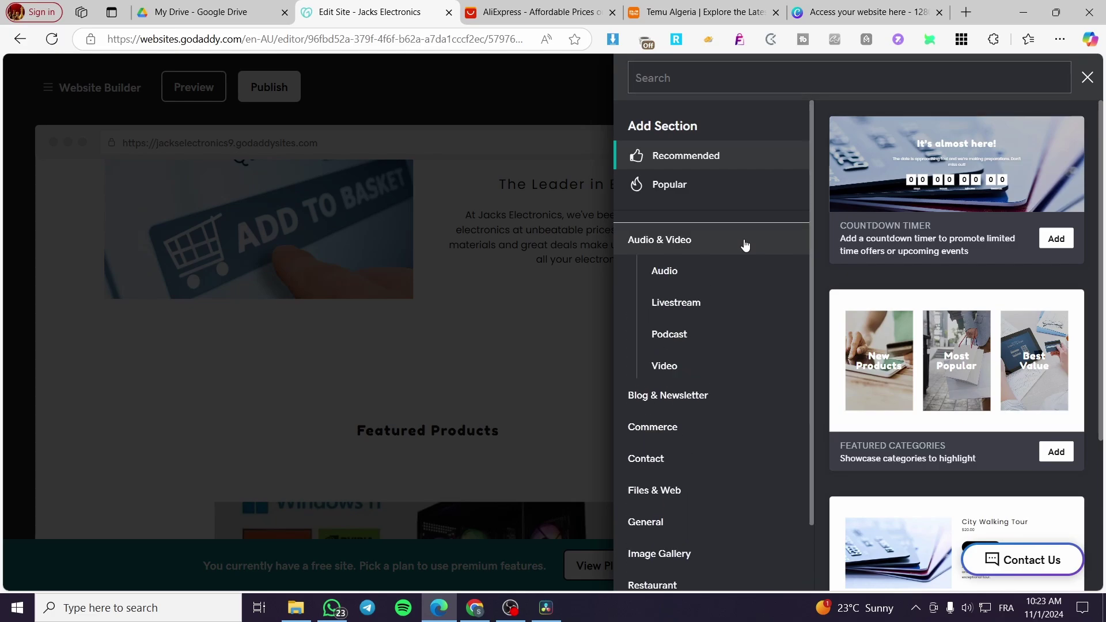
click(729, 396)
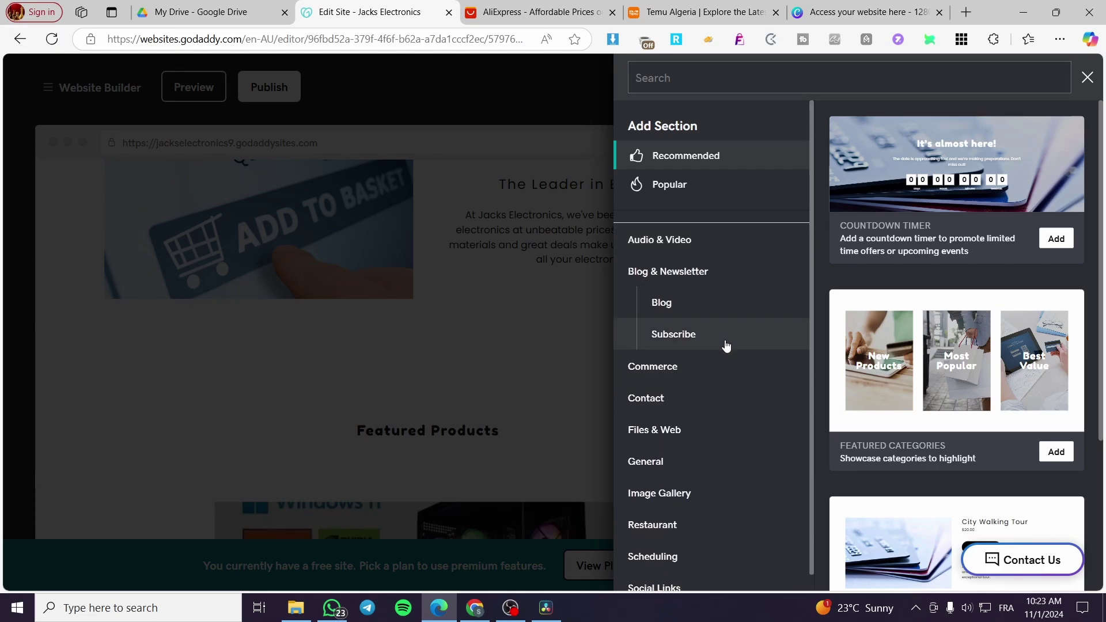
click(704, 309)
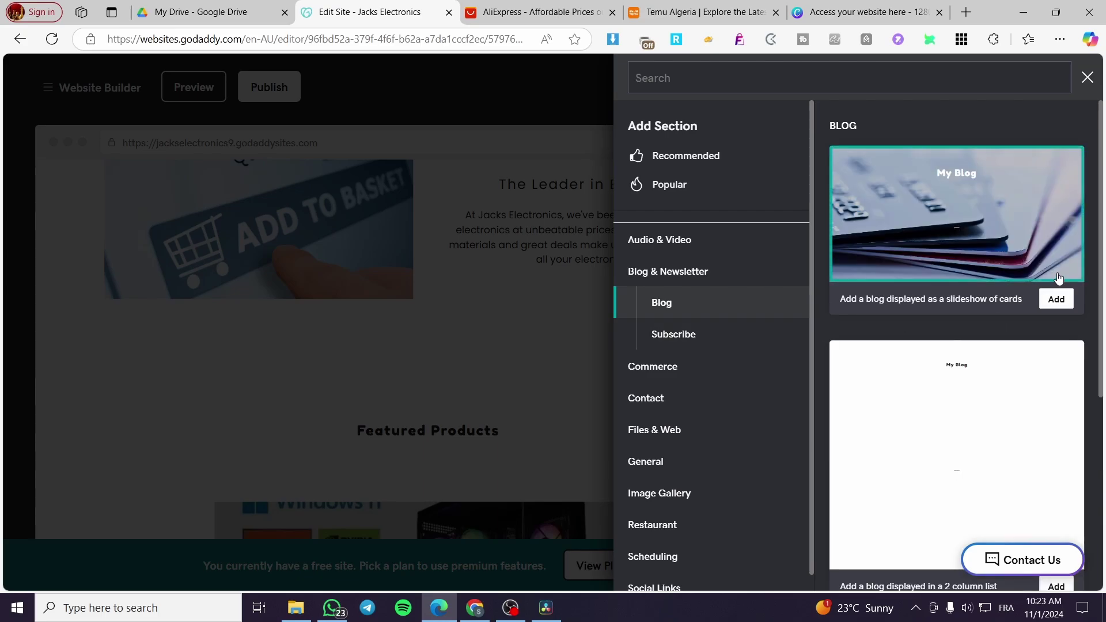
scroll(1041, 260, down, 4)
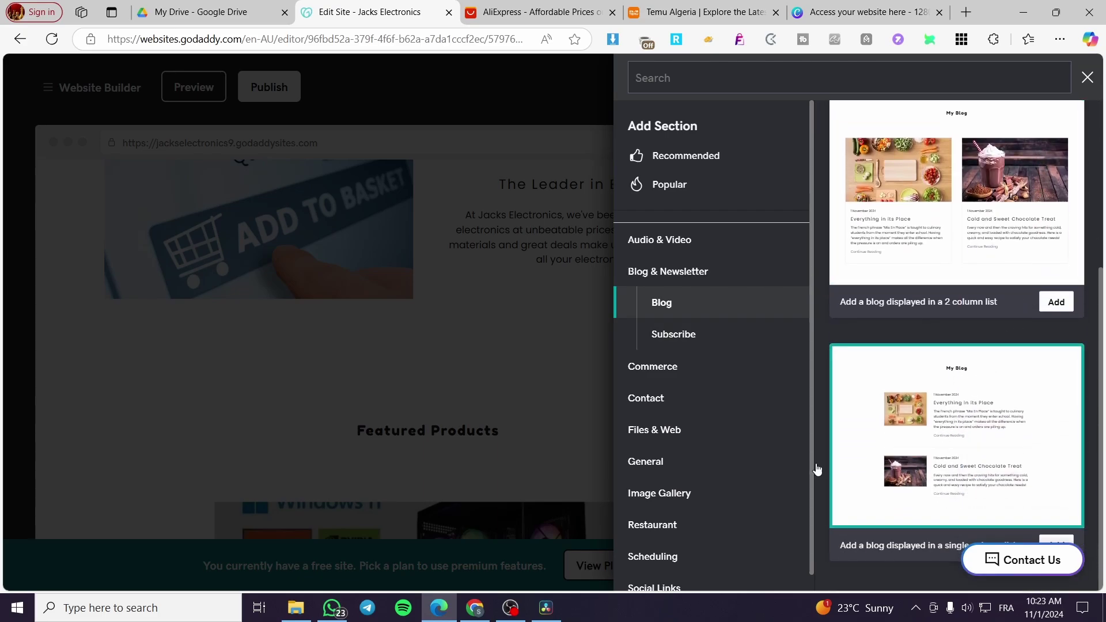
scroll(985, 284, up, 4)
scroll(987, 225, down, 4)
click(1055, 303)
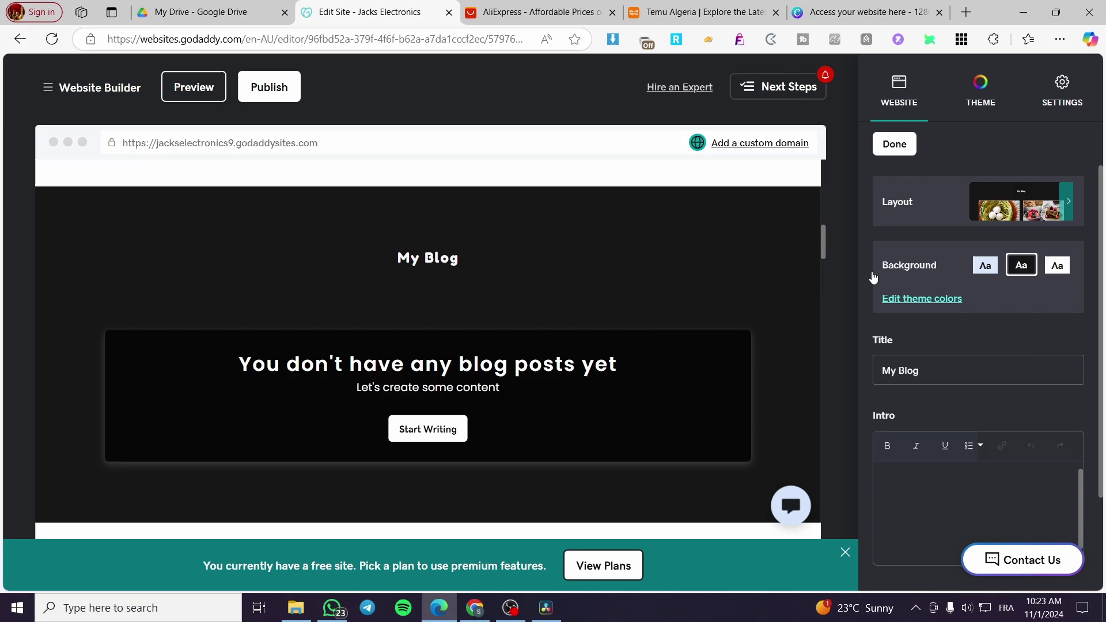
Try the light blue background on the My Blog section and settle on the white background
click(1057, 265)
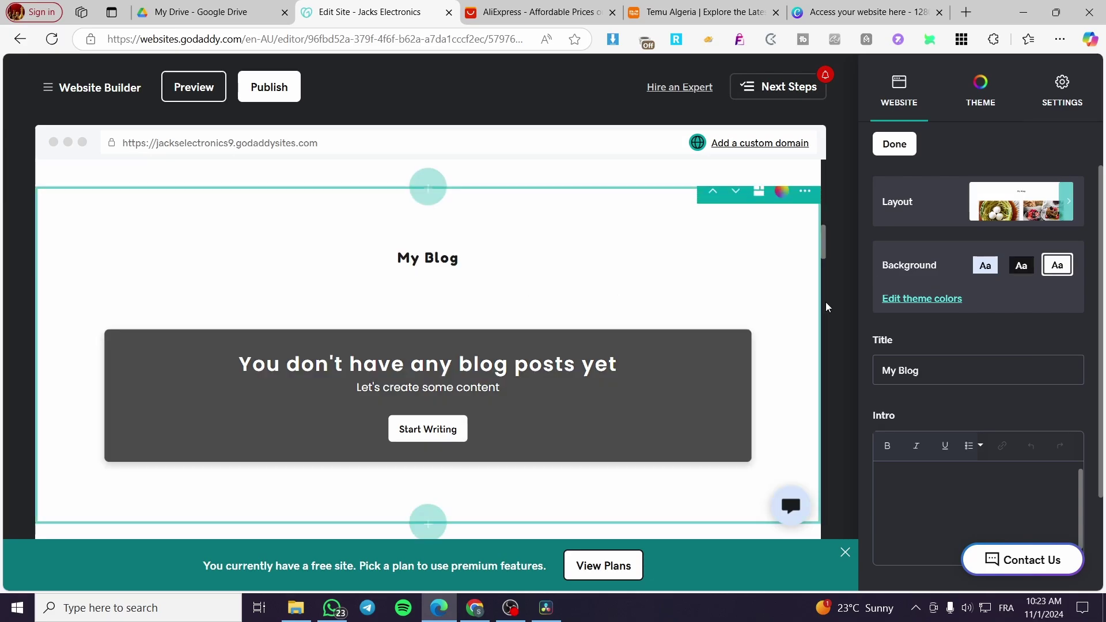
click(983, 266)
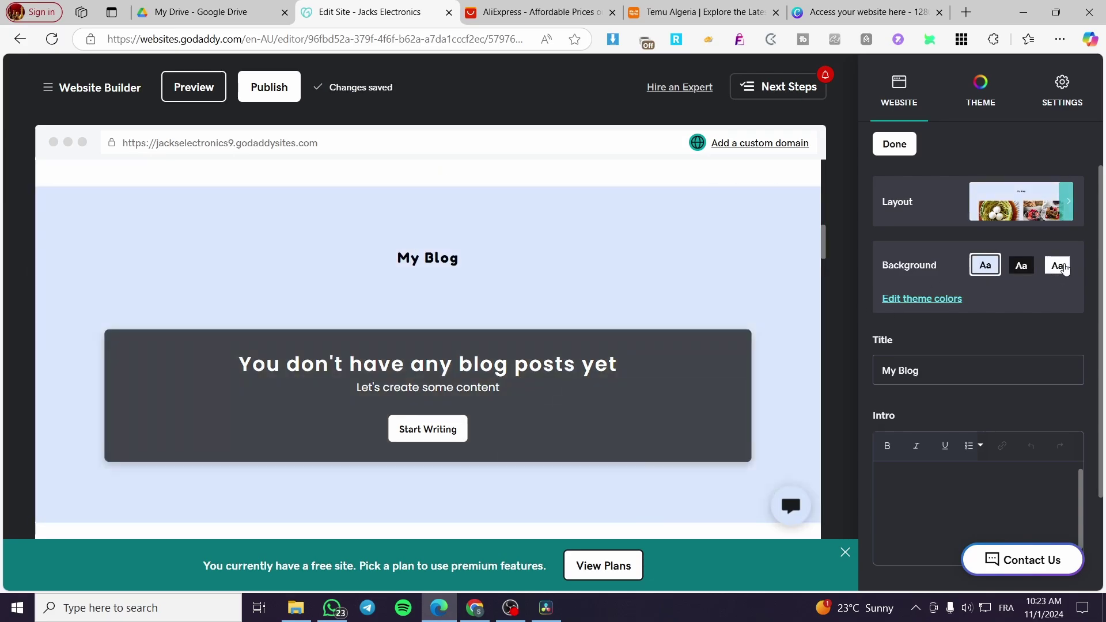
click(1061, 266)
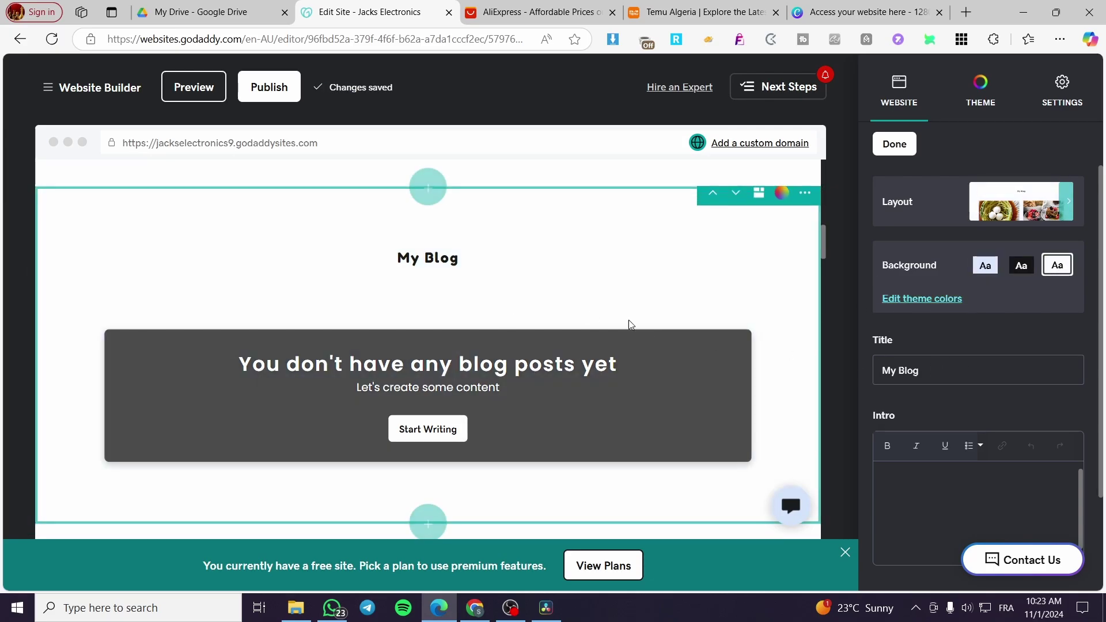
Set the My Blog section's source to External blog feed and look over the sample posts
scroll(979, 374, down, 2)
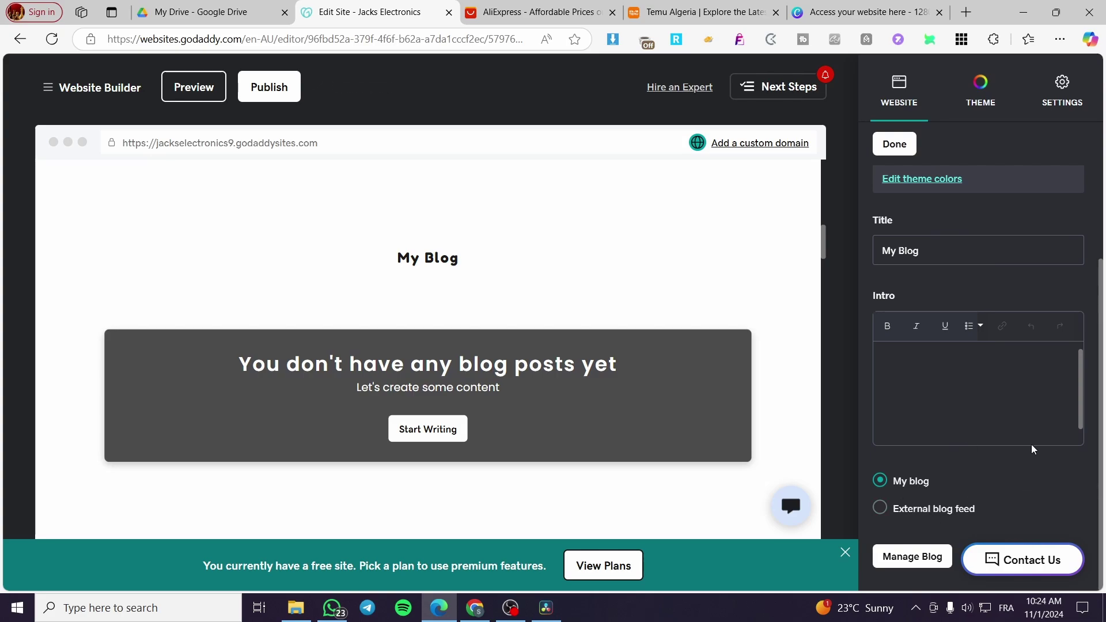
click(917, 509)
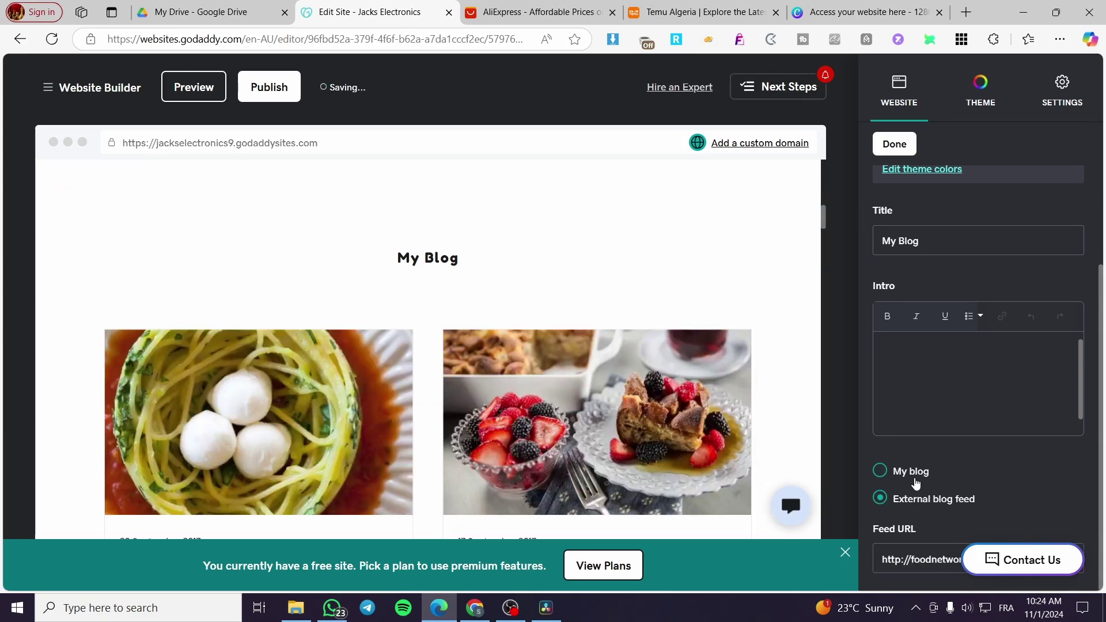
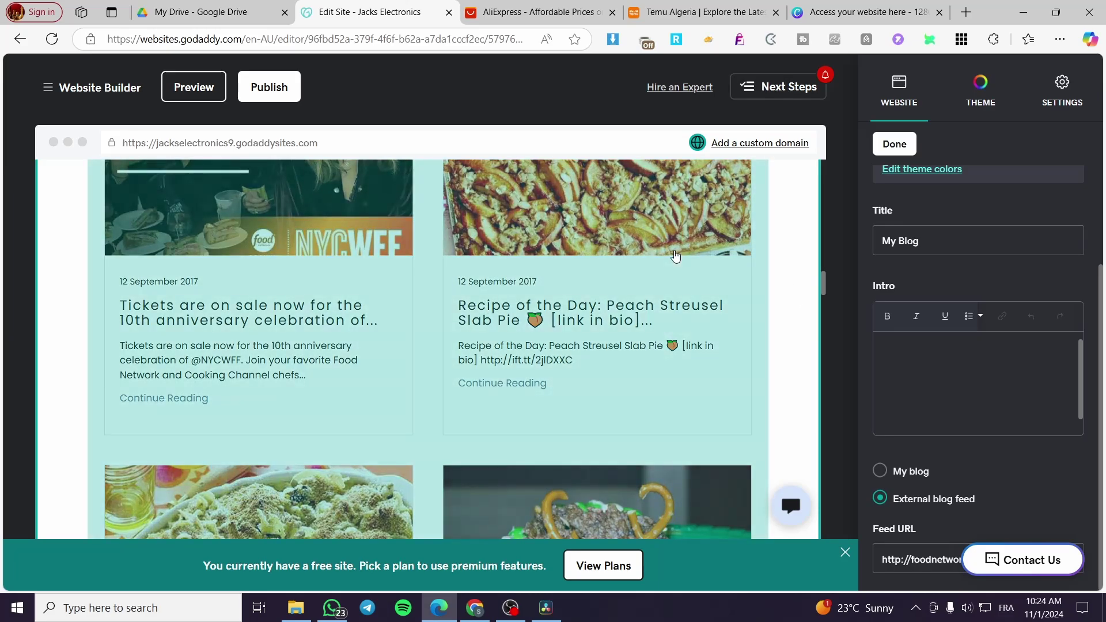
scroll(670, 255, up, 10)
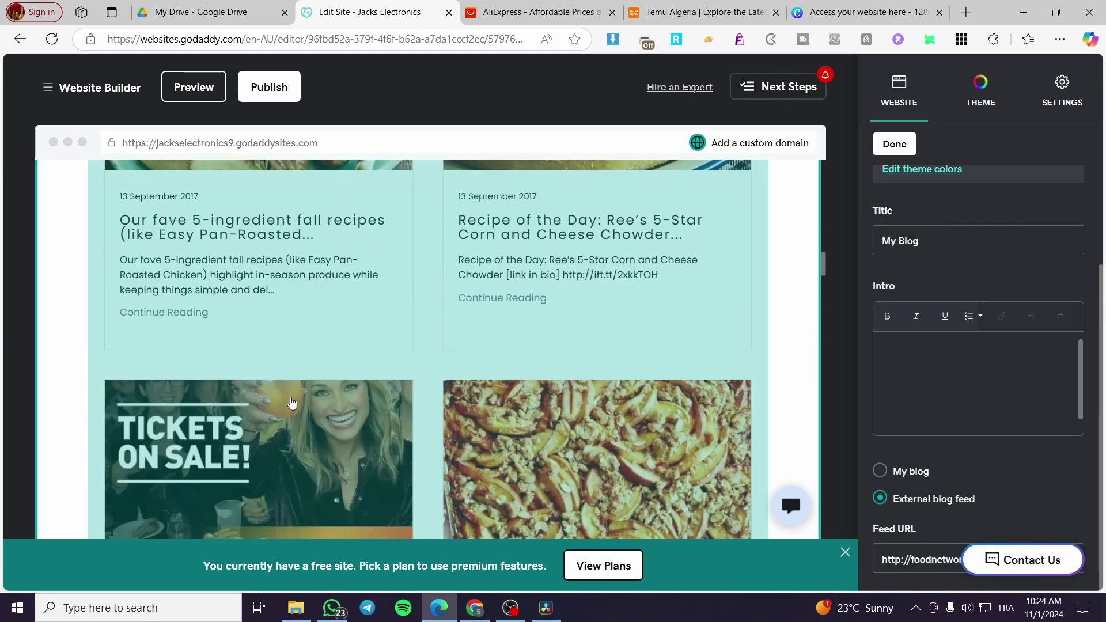
scroll(292, 403, up, 6)
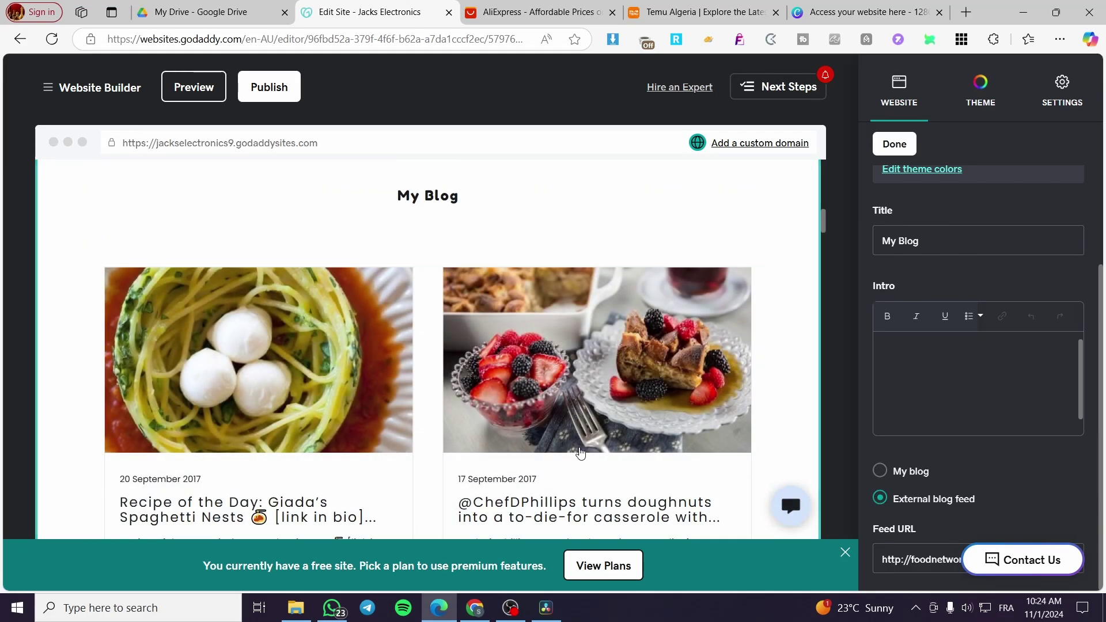
scroll(517, 445, up, 2)
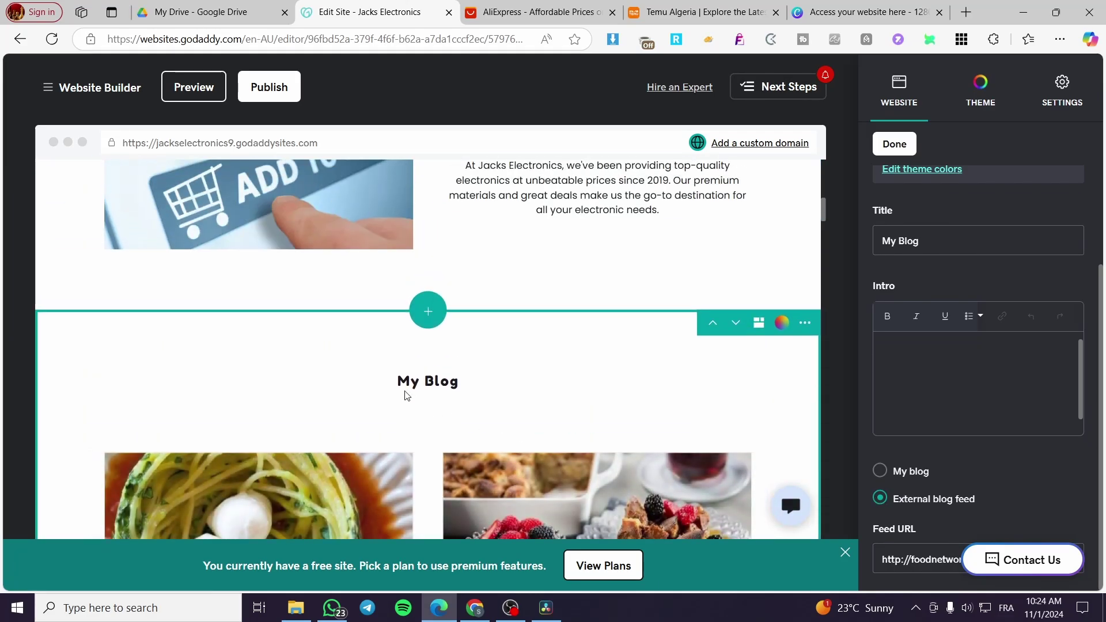
Reorder the home page so the My Blog section sits directly below the header banner
click(714, 323)
click(715, 324)
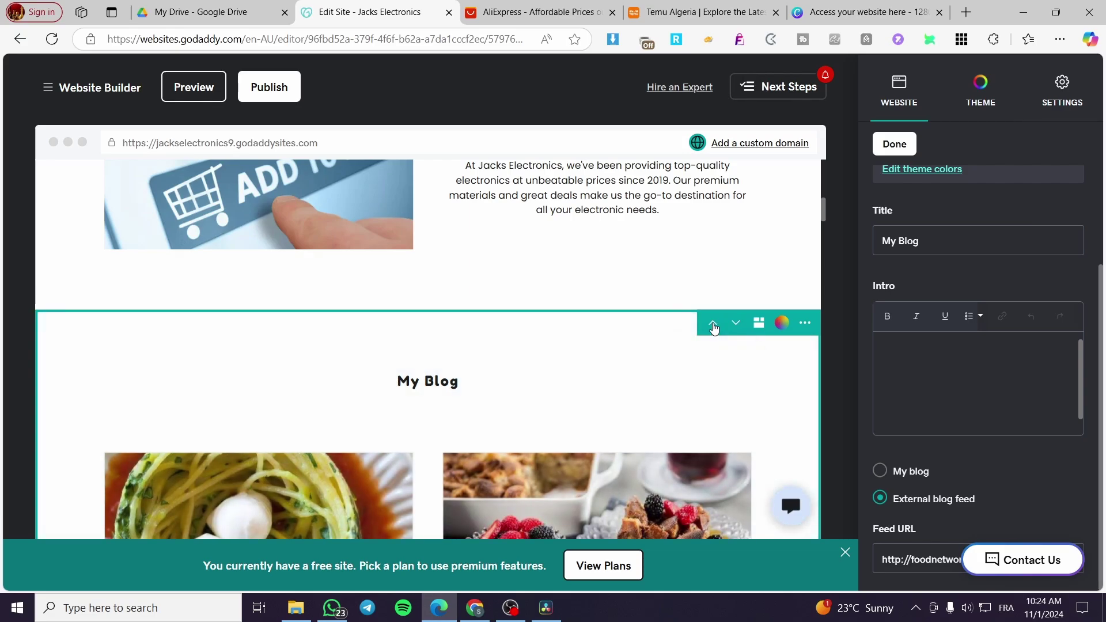
click(713, 323)
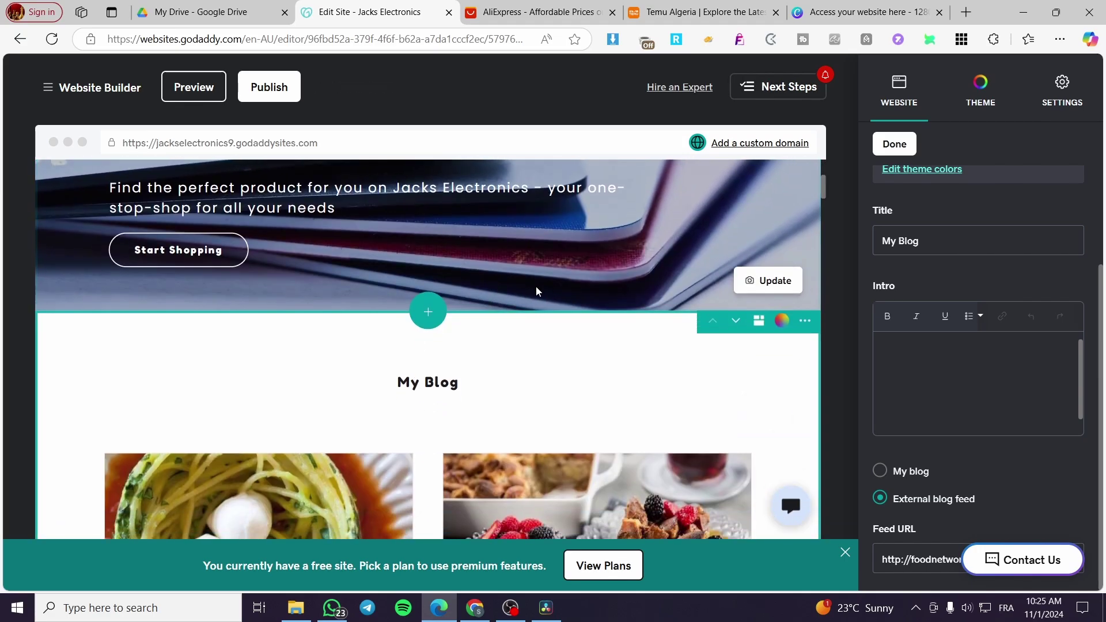
Apply the pale lavender suggested color to the My Blog section and finish editing the section
mouse_move(758, 326)
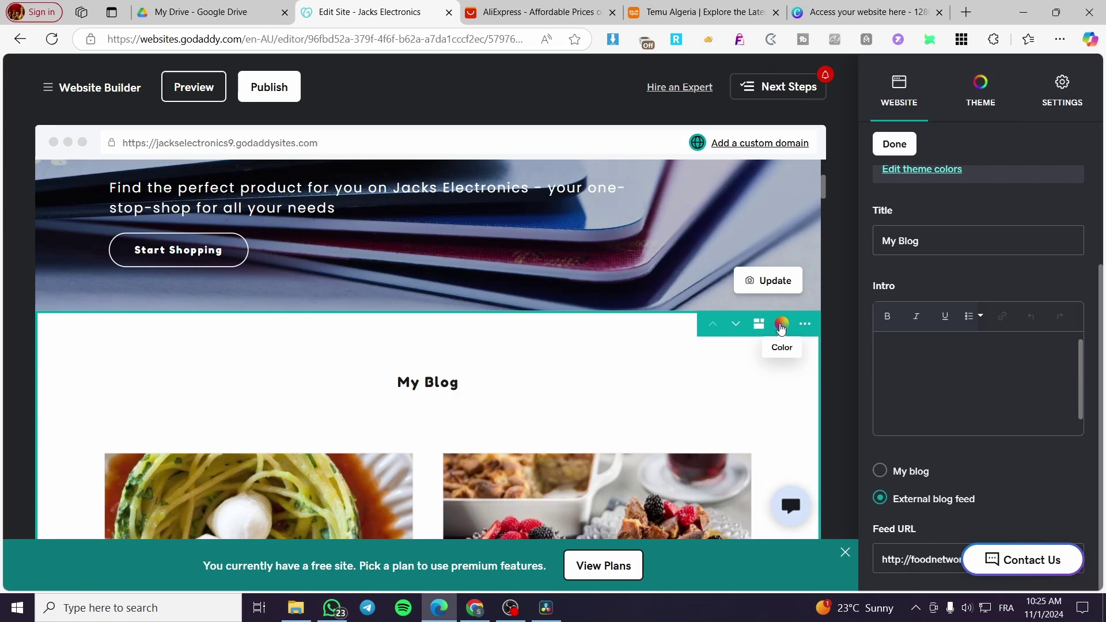
click(781, 326)
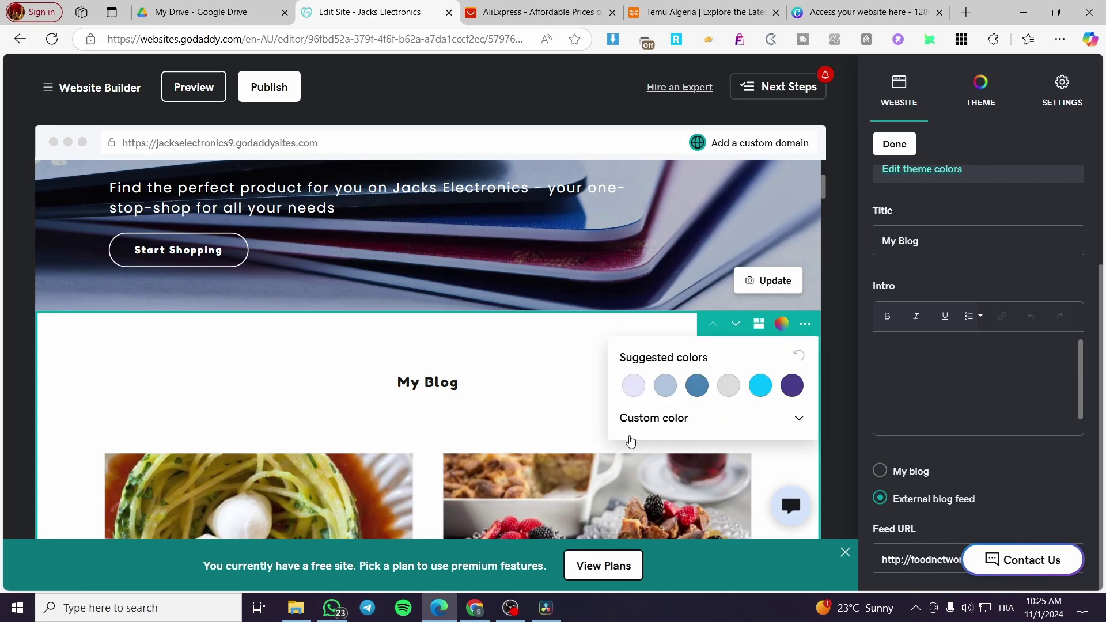
click(761, 385)
click(727, 388)
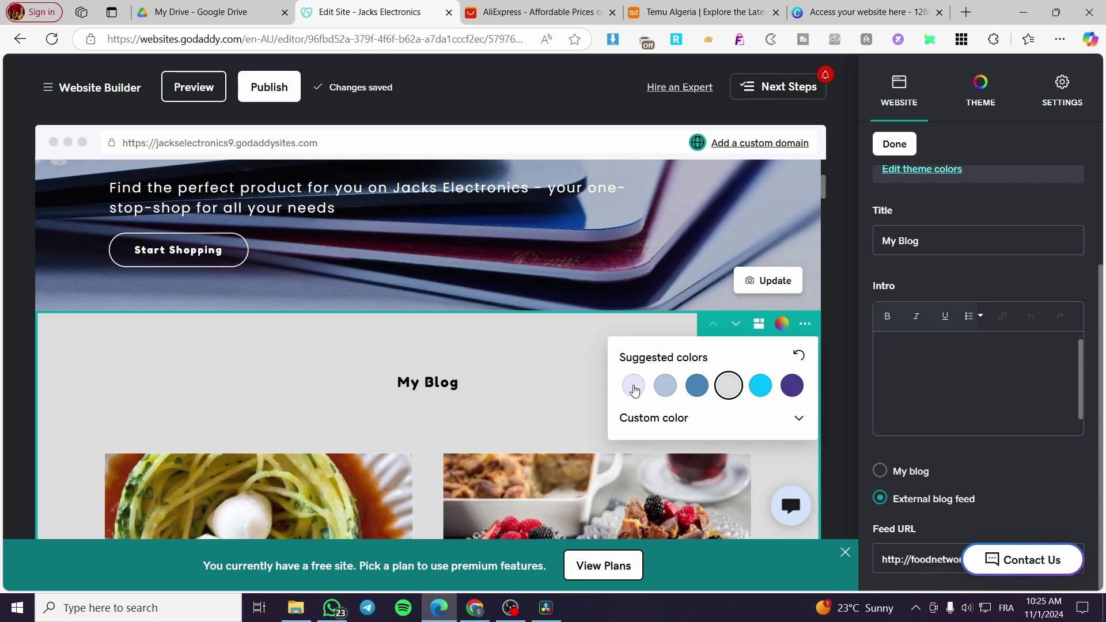
click(635, 390)
click(515, 373)
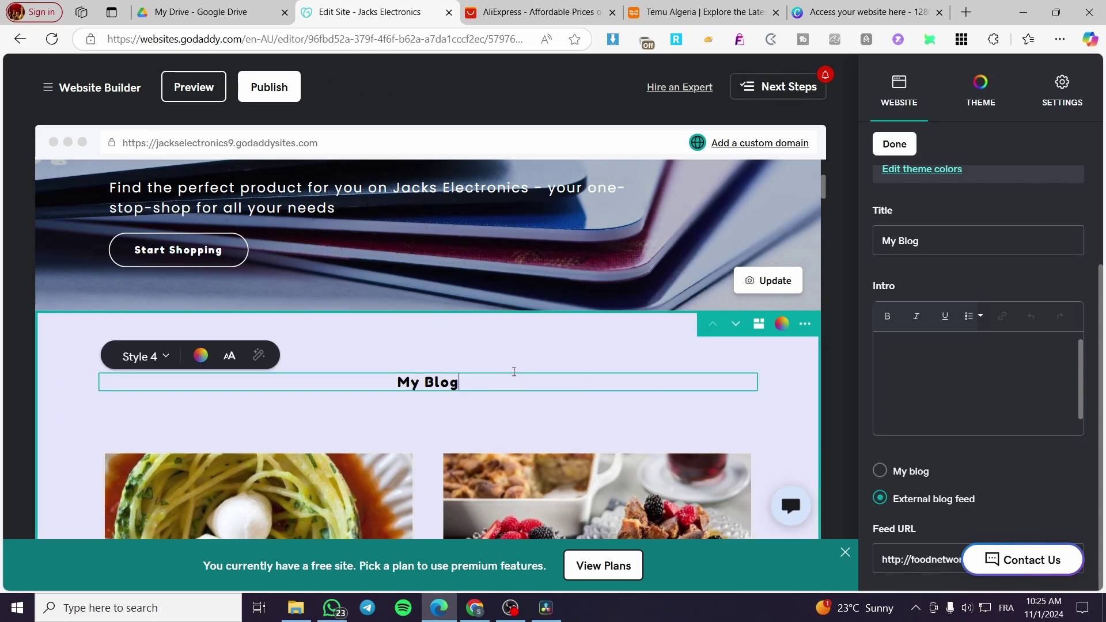
click(804, 326)
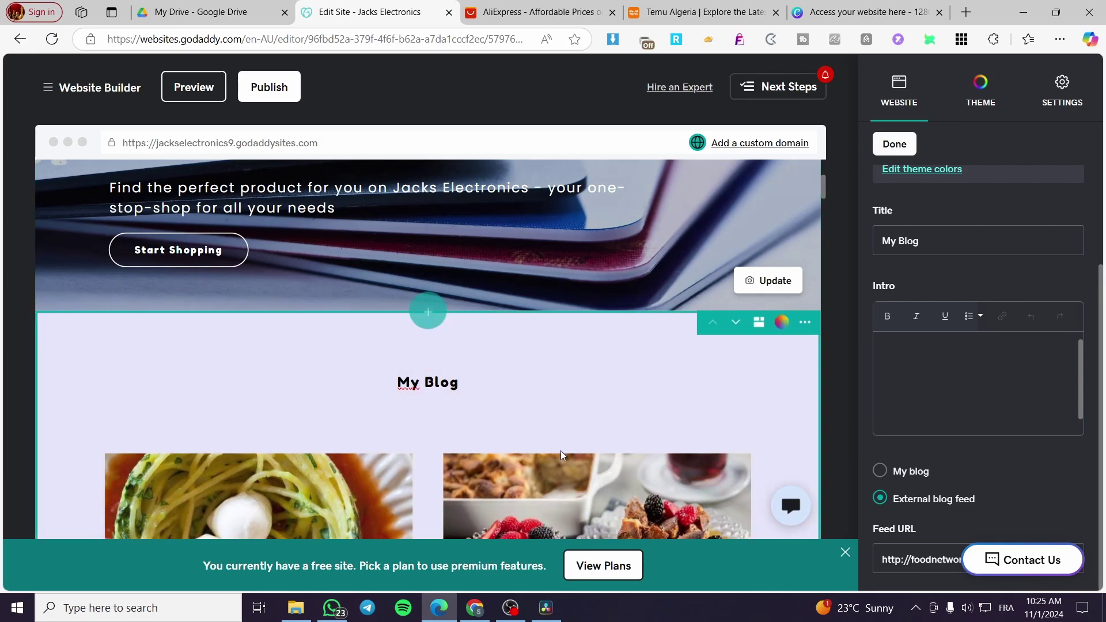
click(894, 143)
Open the Shop page and look over the CyberPowerPC Gamer Master GMA2900A product listing down to the footer
scroll(736, 343, down, 15)
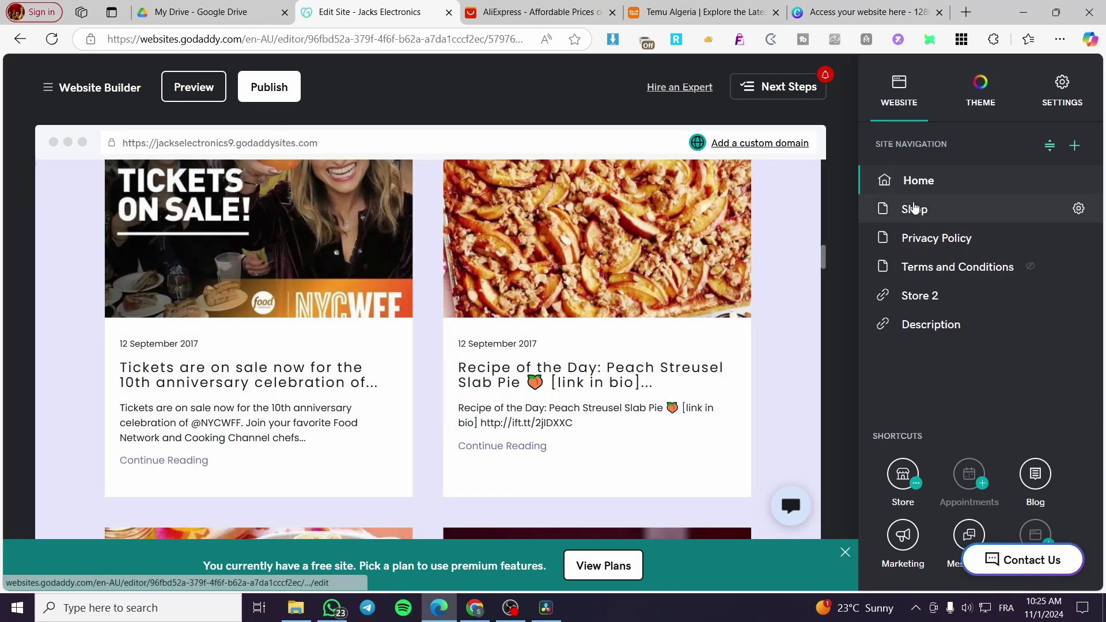
click(915, 209)
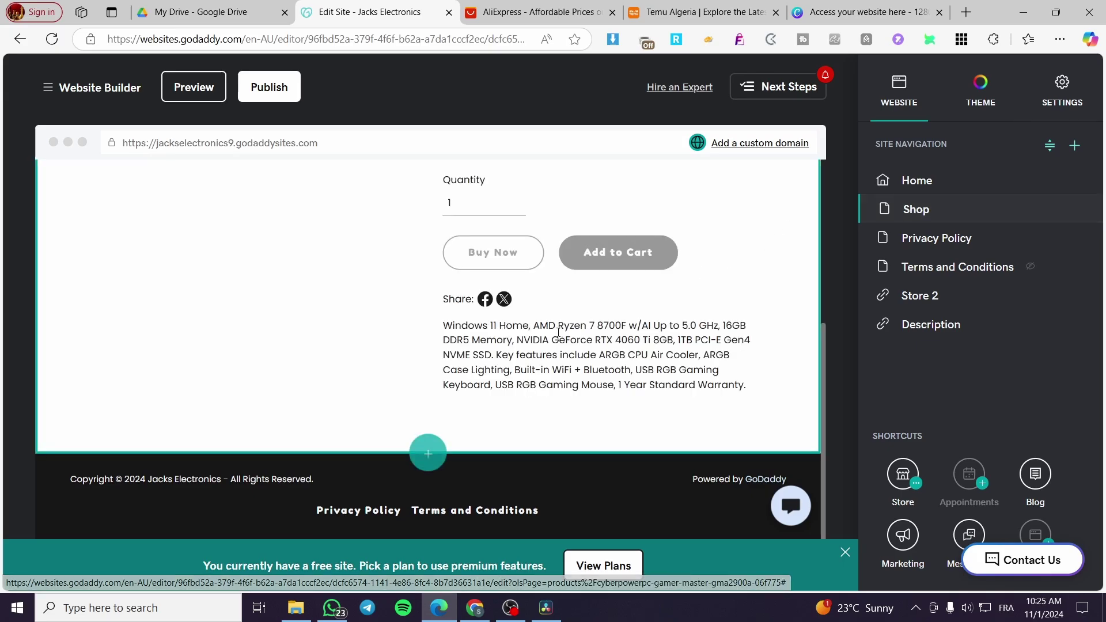
scroll(553, 374, up, 5)
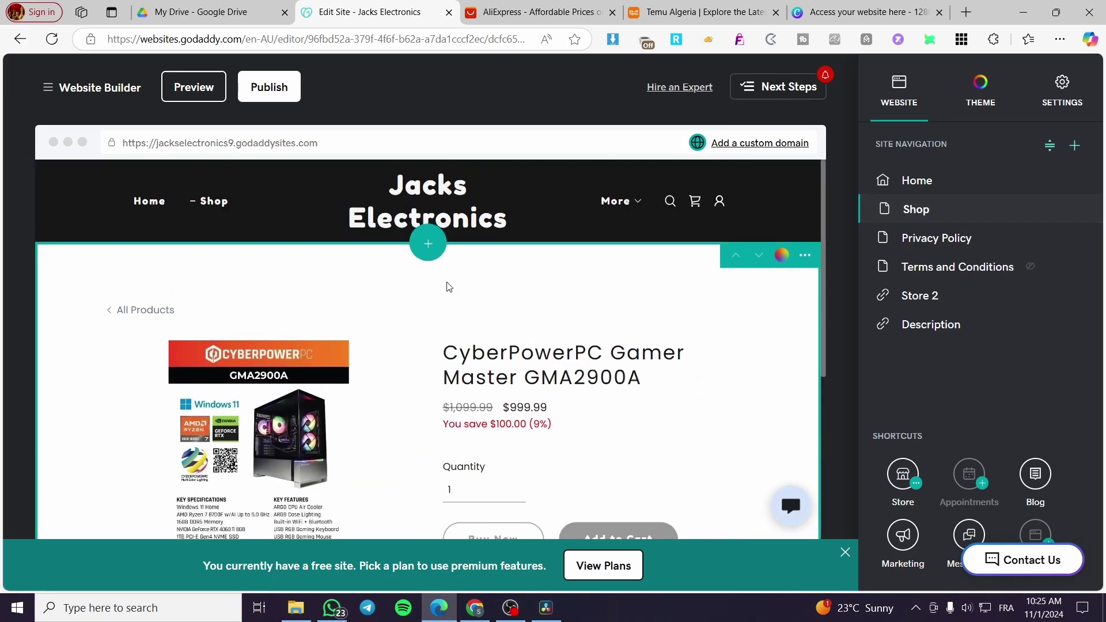
scroll(432, 450, down, 5)
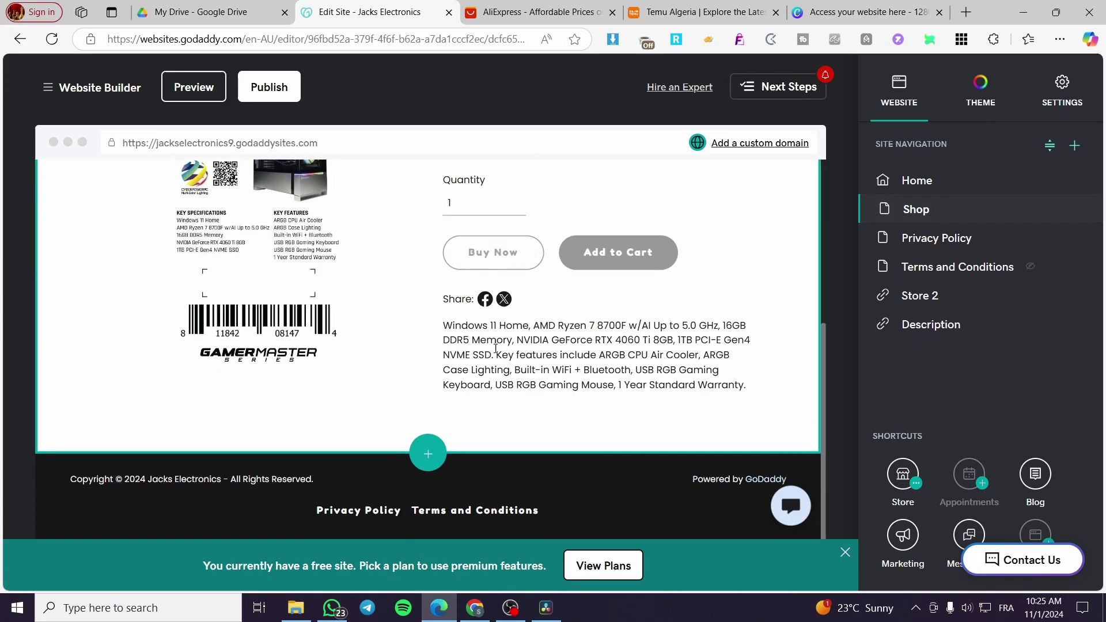
View the Commerce section types that can be added below the Shop page's product, without adding one
click(436, 461)
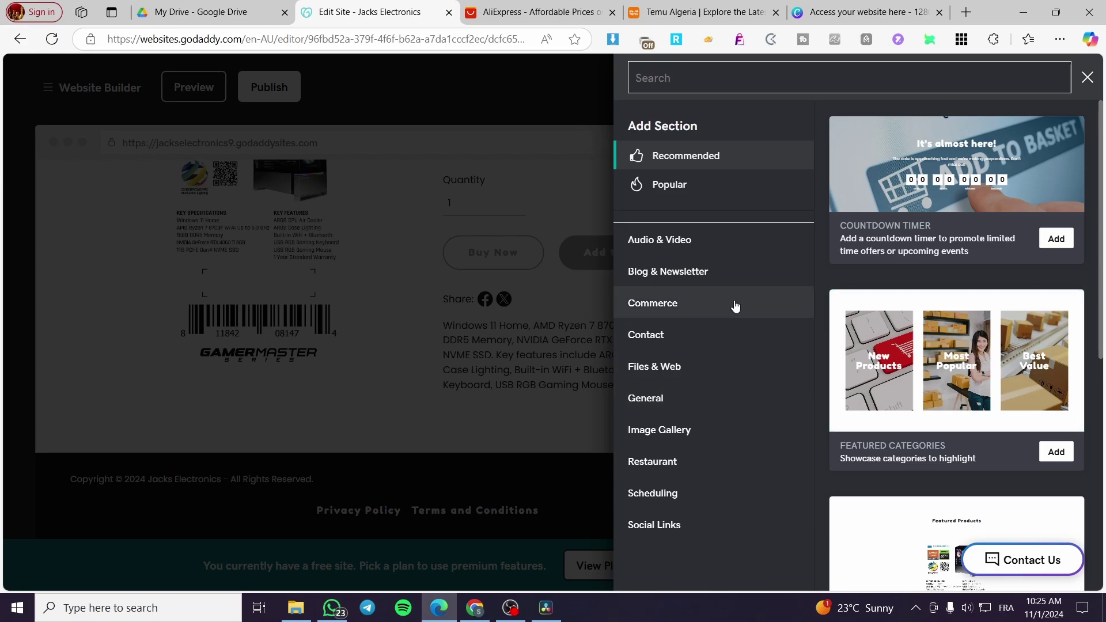
click(735, 306)
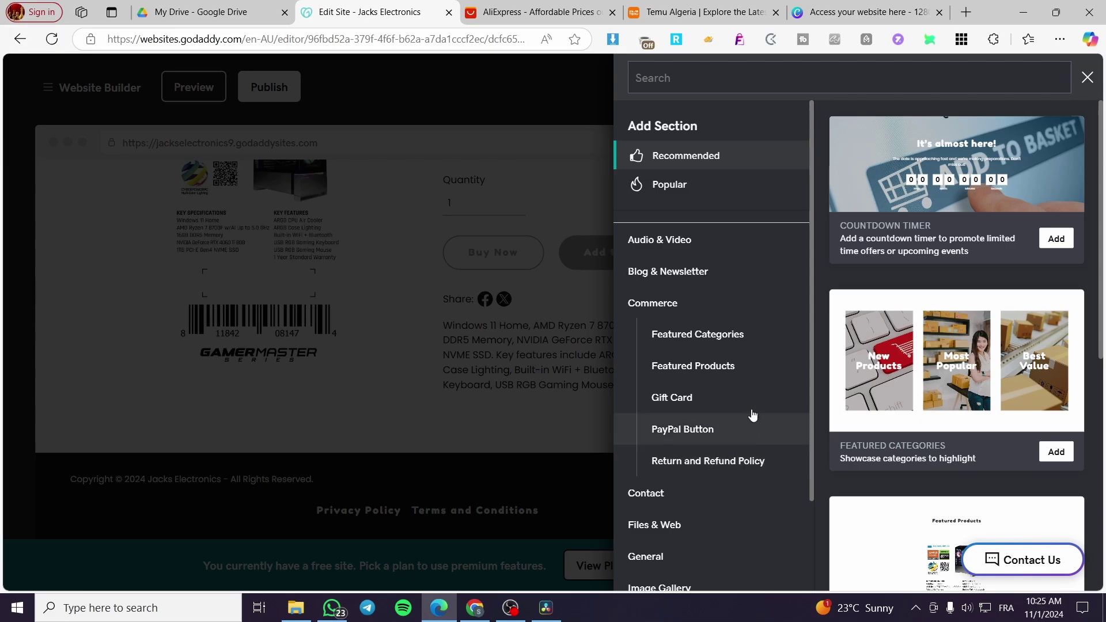
scroll(717, 440, down, 2)
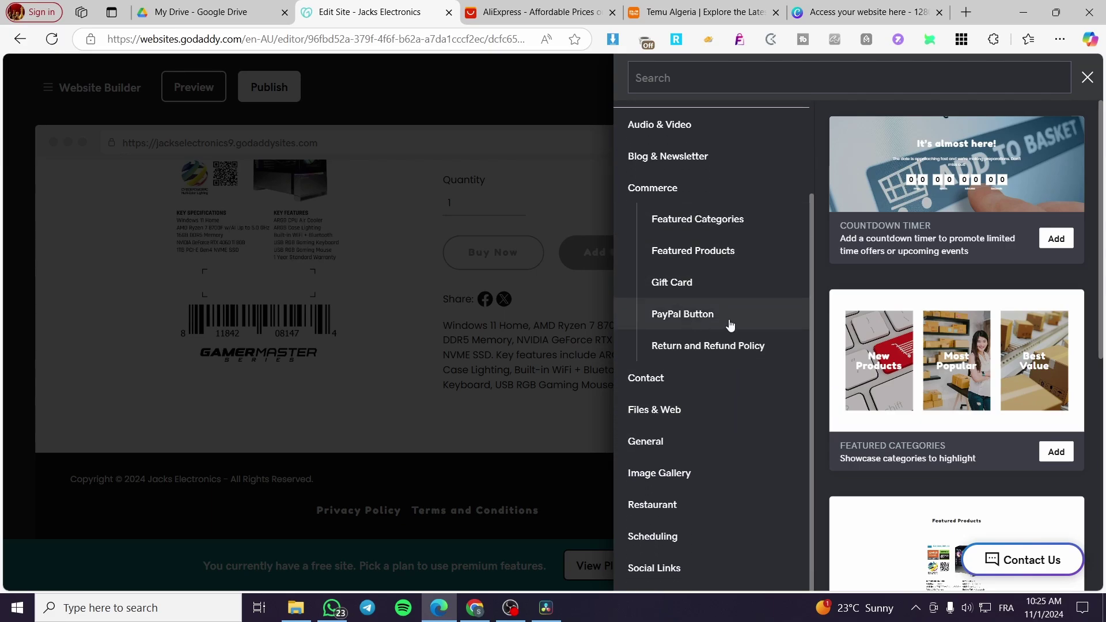
click(490, 311)
Start adding a product to the Shop page and choose the Untitled design (13) image for an AI-generated listing
scroll(821, 350, up, 5)
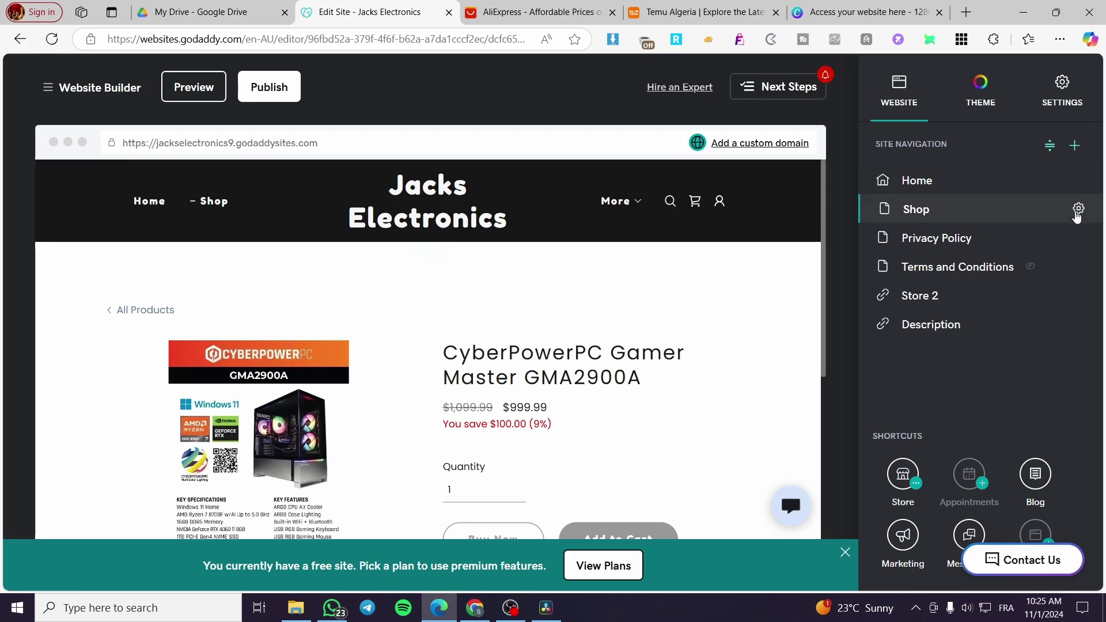
click(1079, 210)
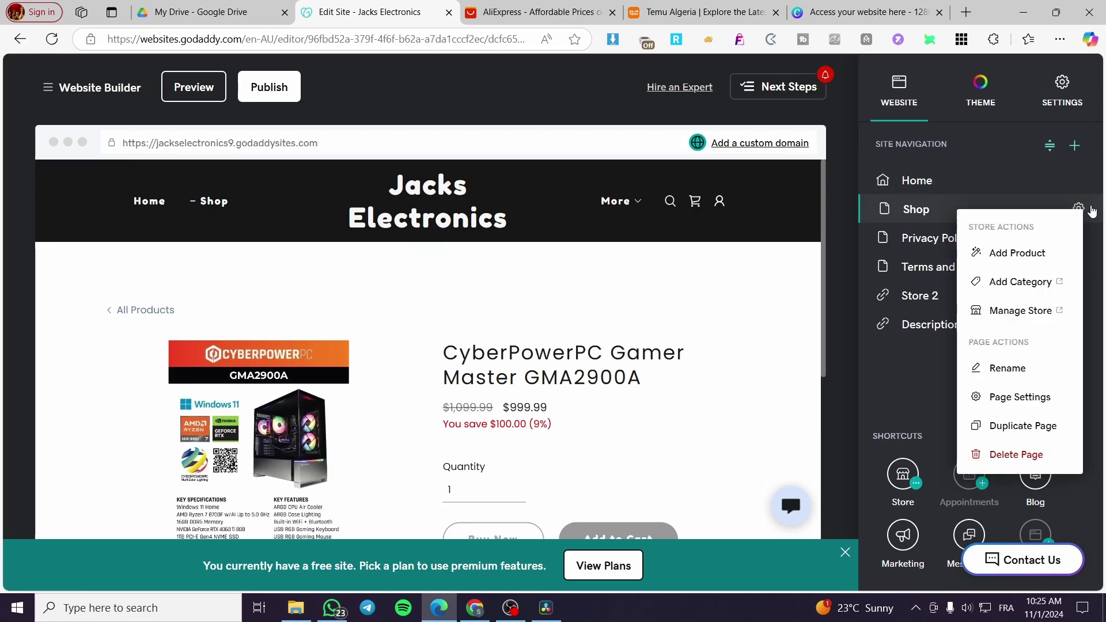
click(1049, 254)
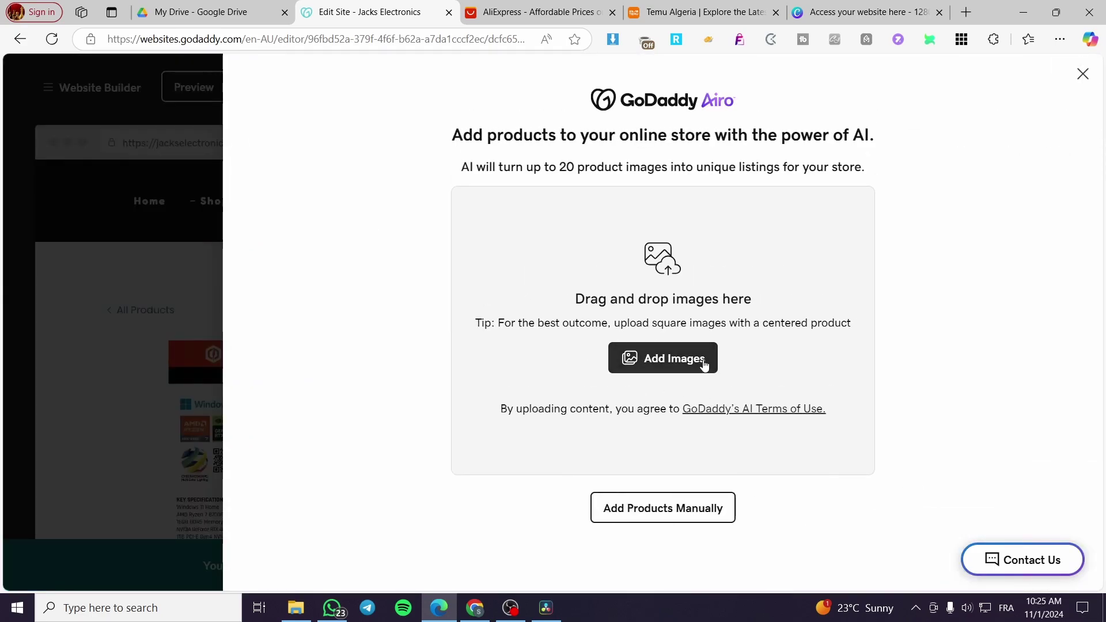
click(683, 362)
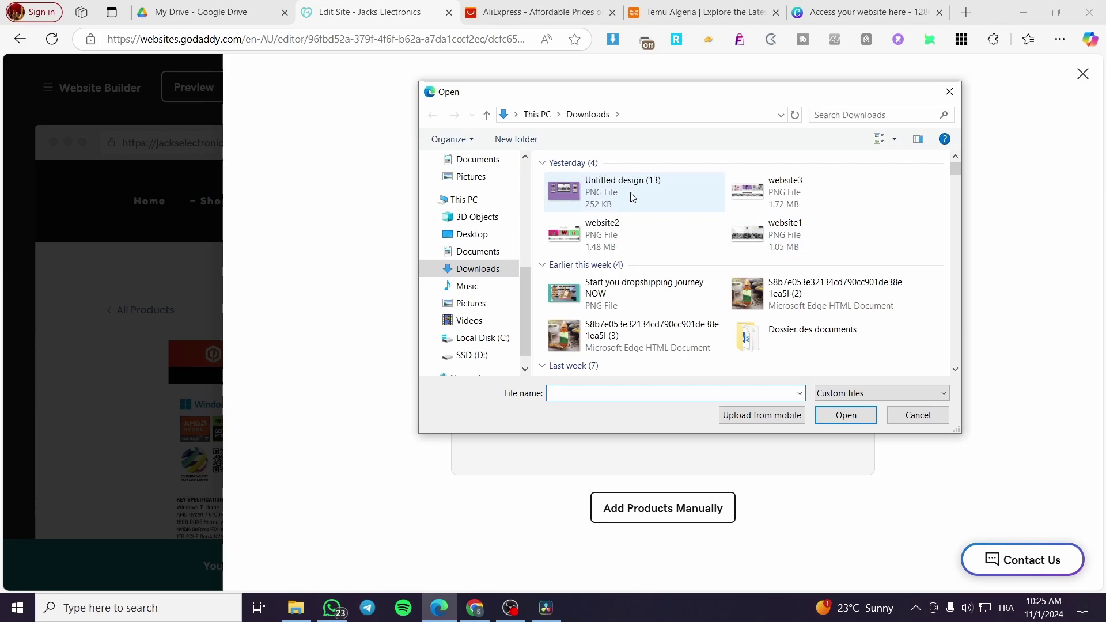
double_click(615, 209)
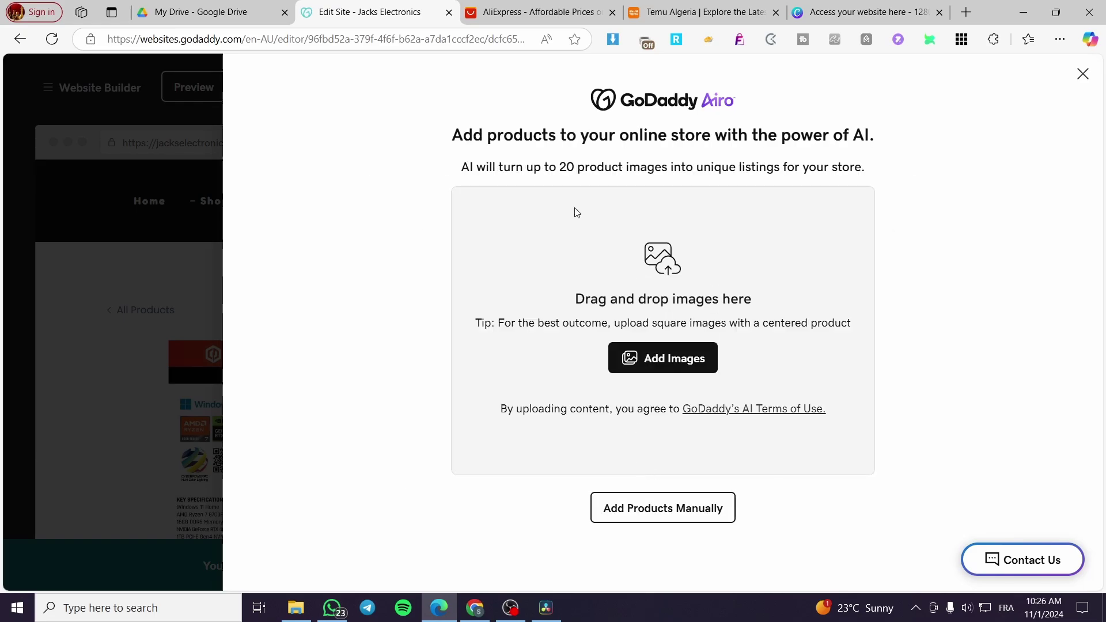
Start a manual product entry and insert the recently added purple website mockup as its image
click(703, 514)
click(440, 440)
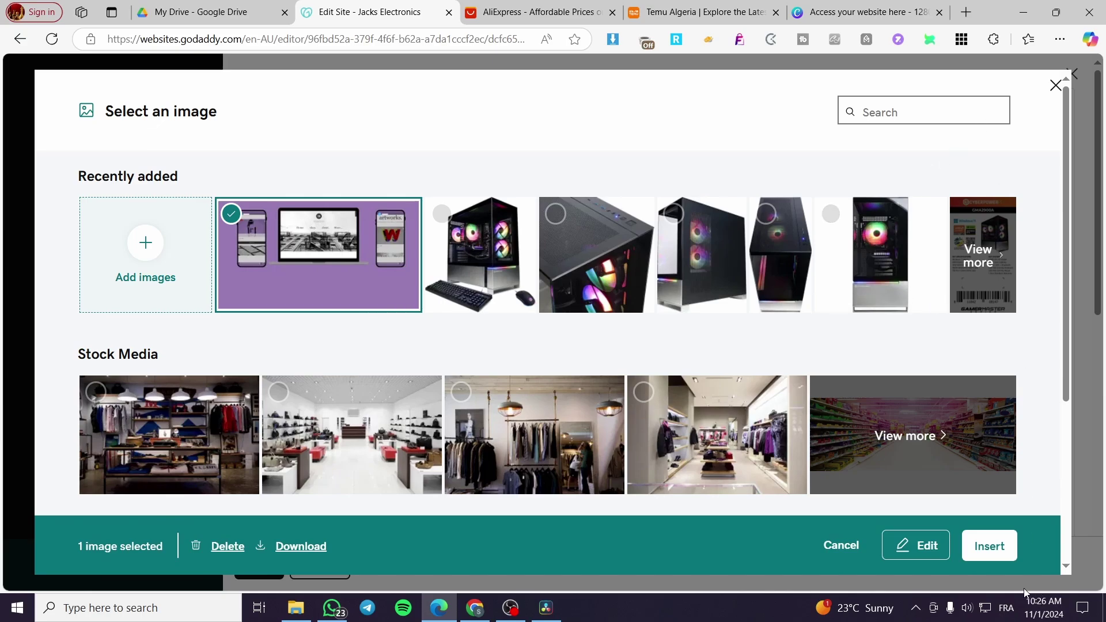
click(989, 545)
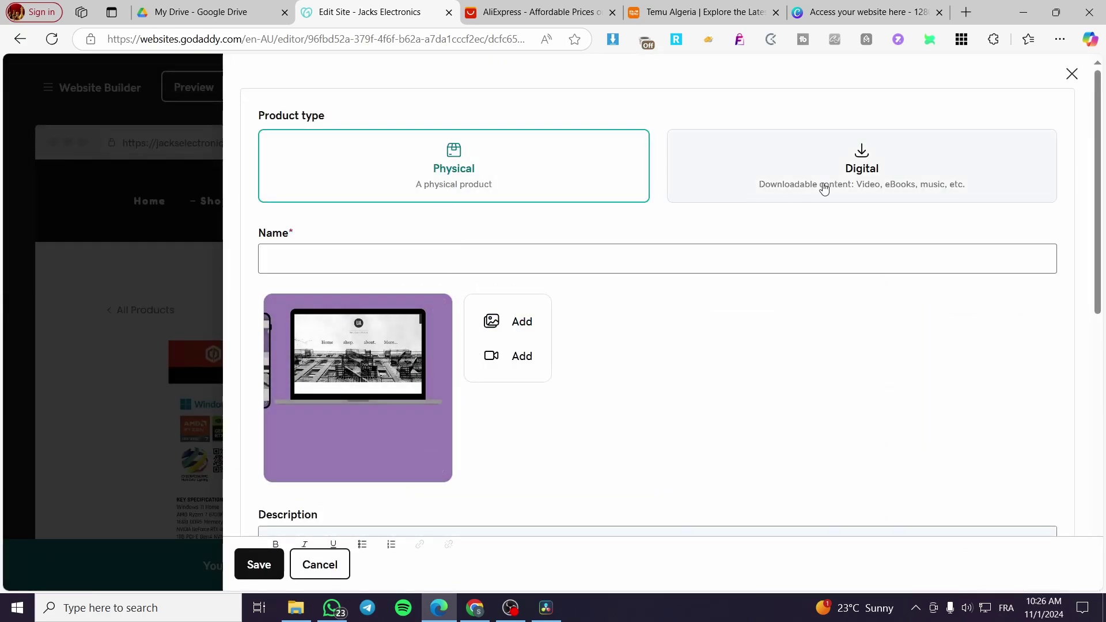
Set the product type to Digital and try to save the product without a name or price, closing the form without adding it
click(786, 173)
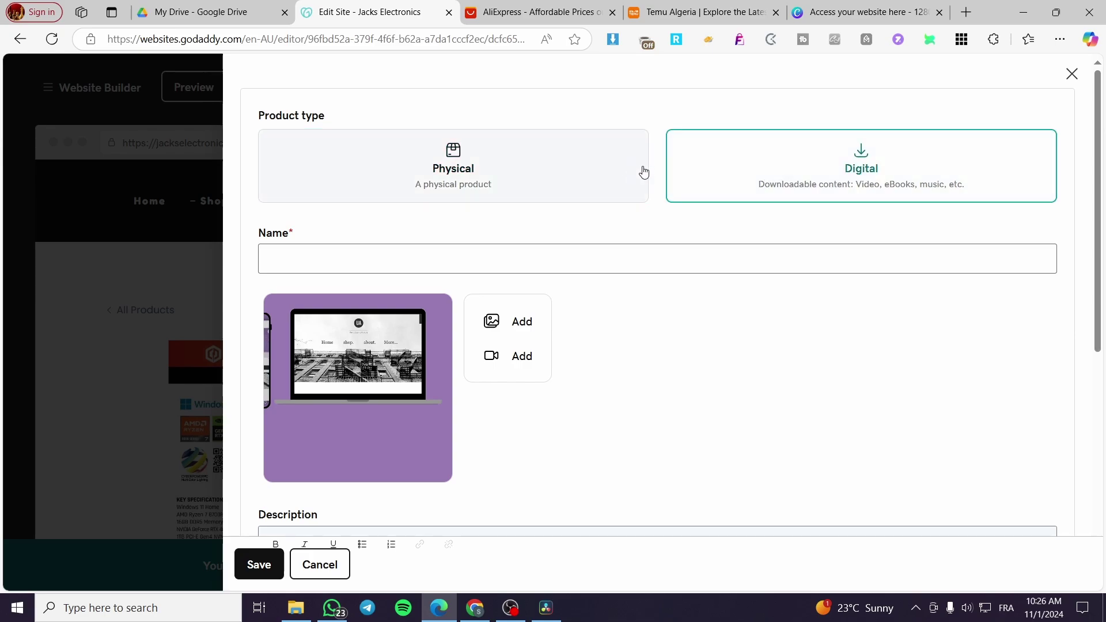
click(568, 167)
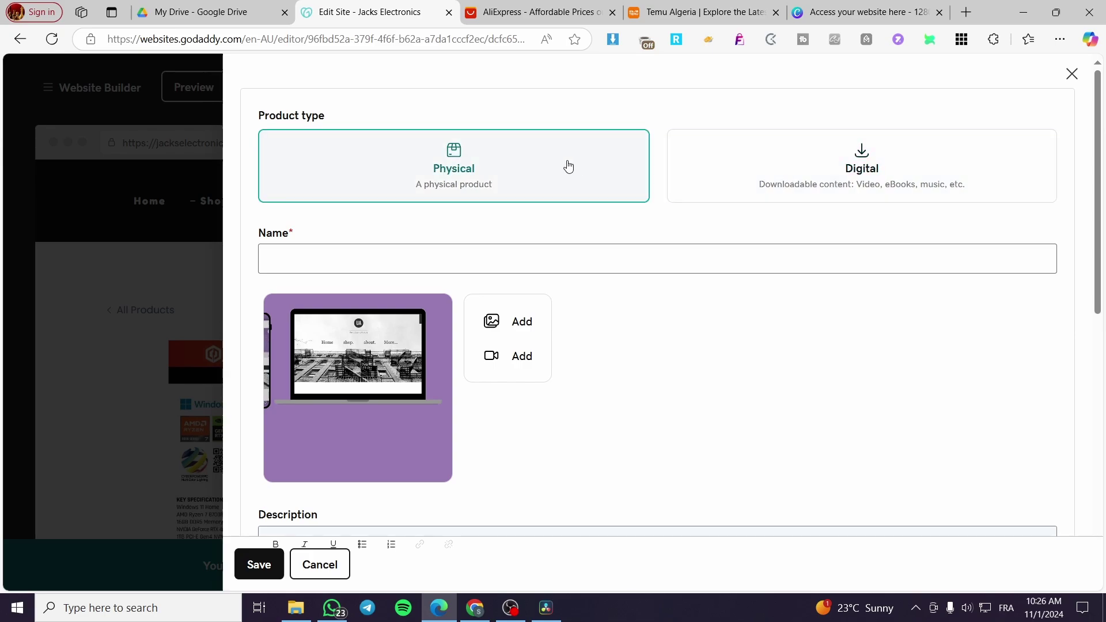
click(701, 164)
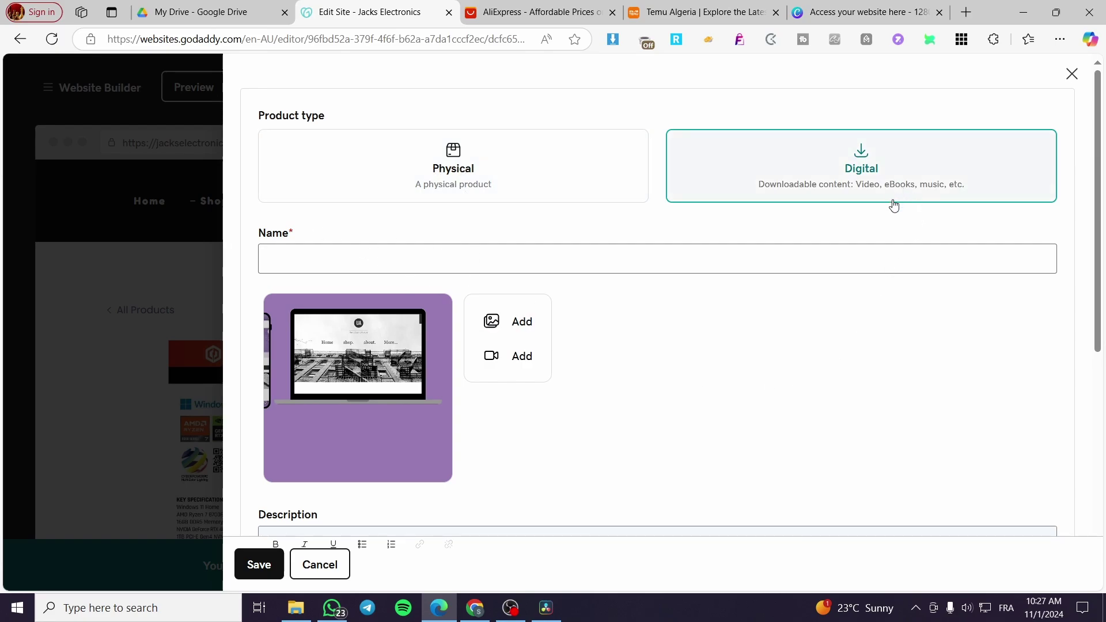
scroll(870, 230, down, 1)
scroll(530, 282, down, 4)
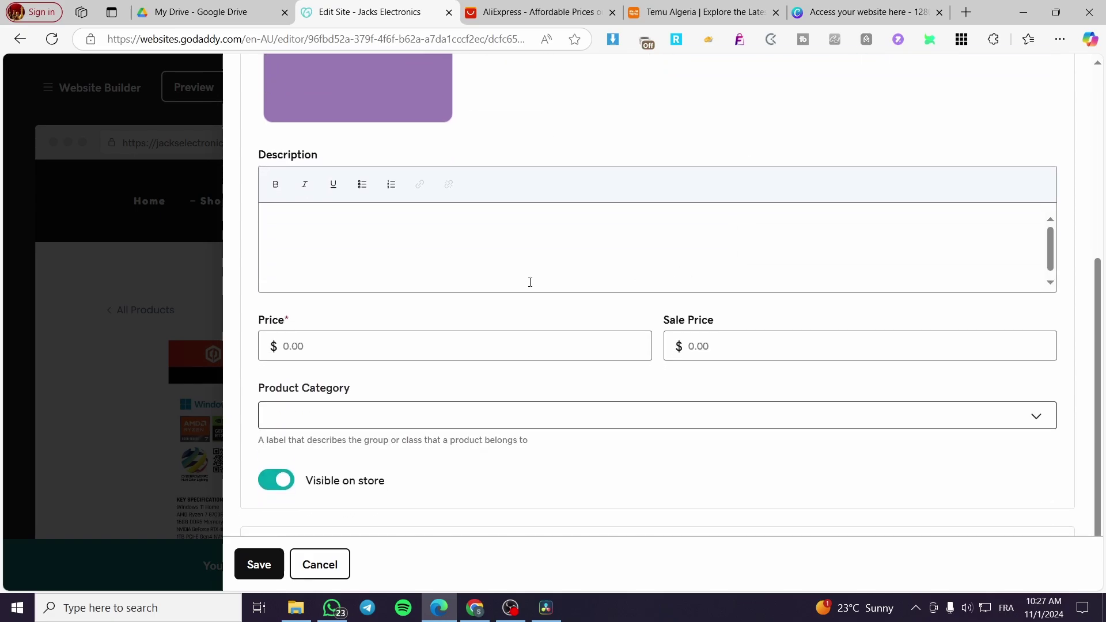
scroll(404, 341, down, 1)
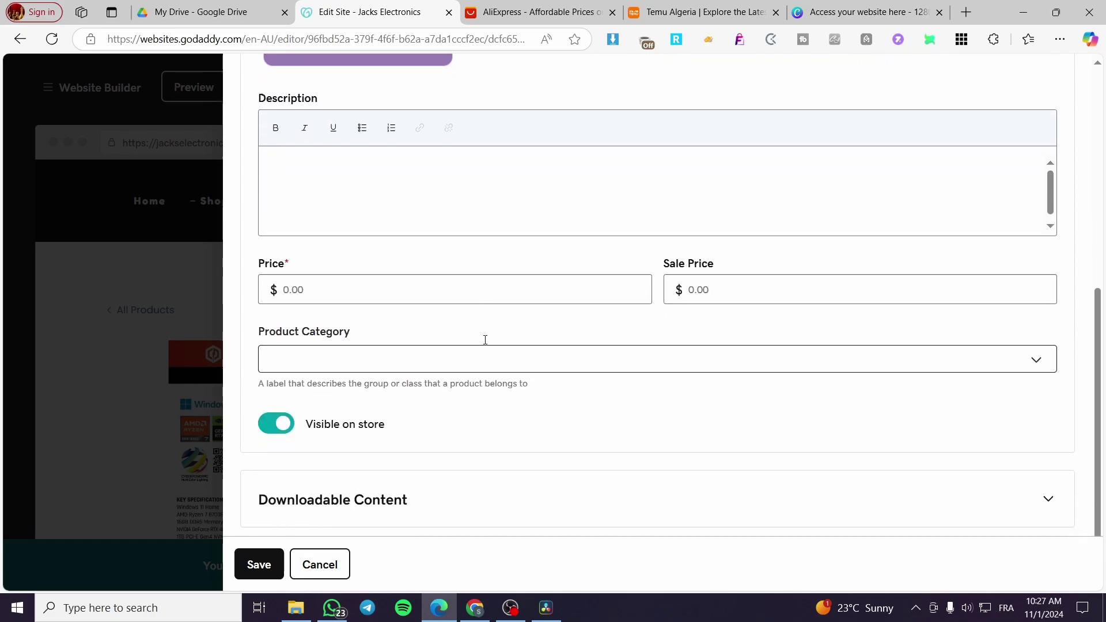
click(263, 574)
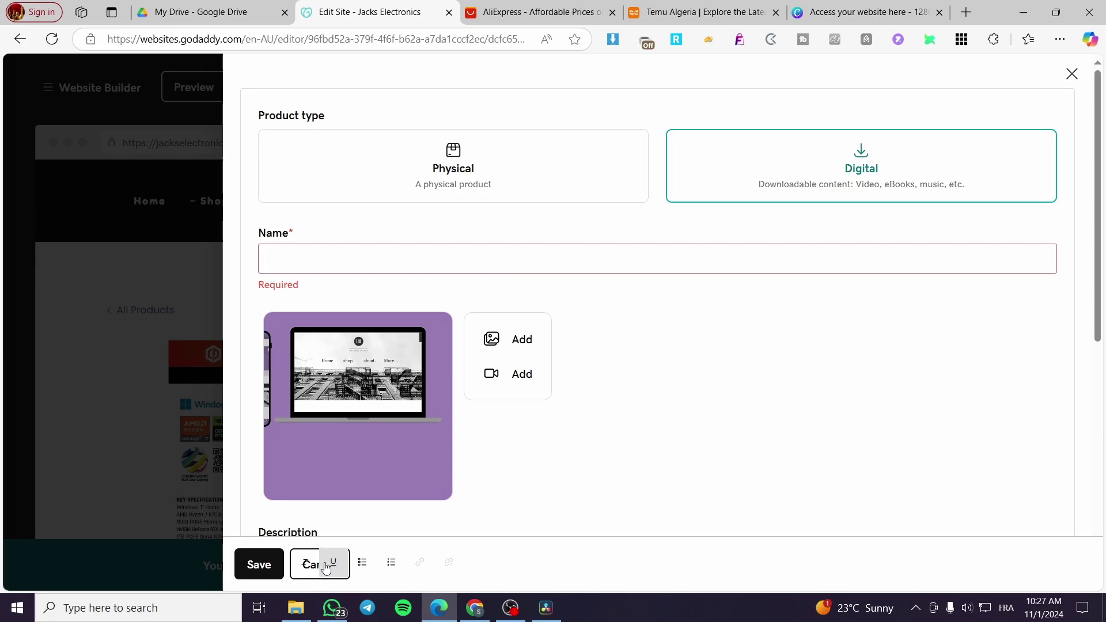
click(1071, 74)
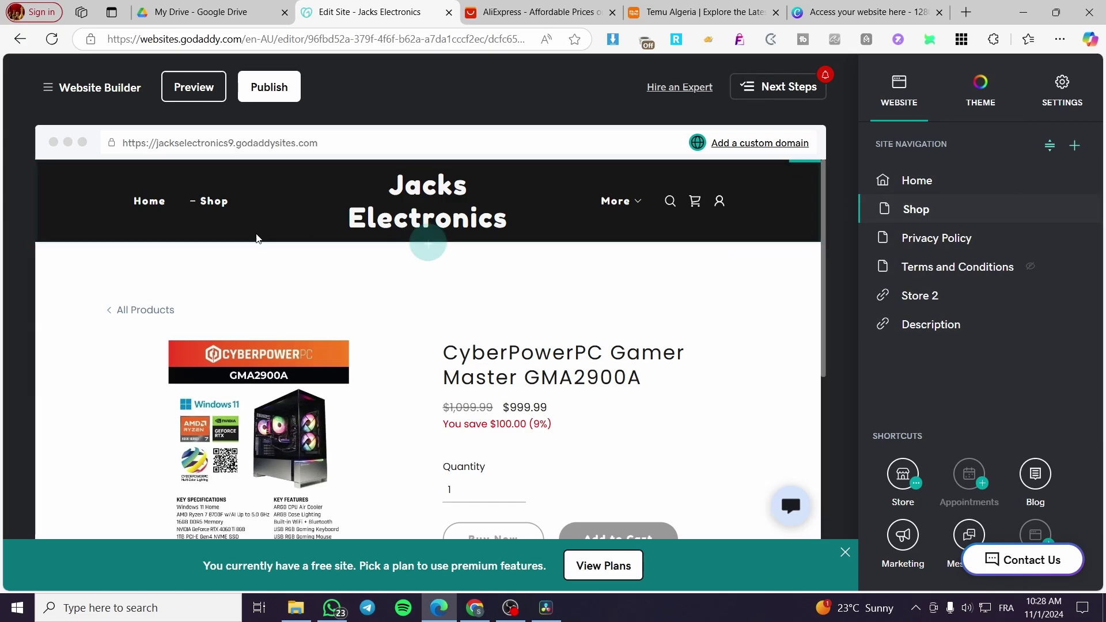
Publish the Jacks Electronics site
click(266, 89)
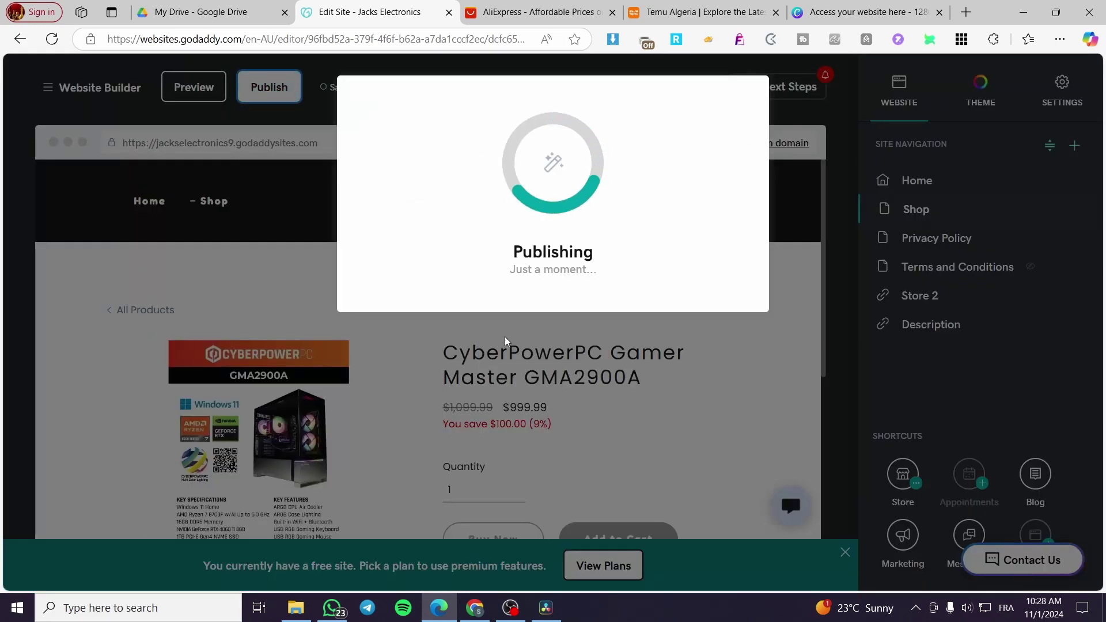